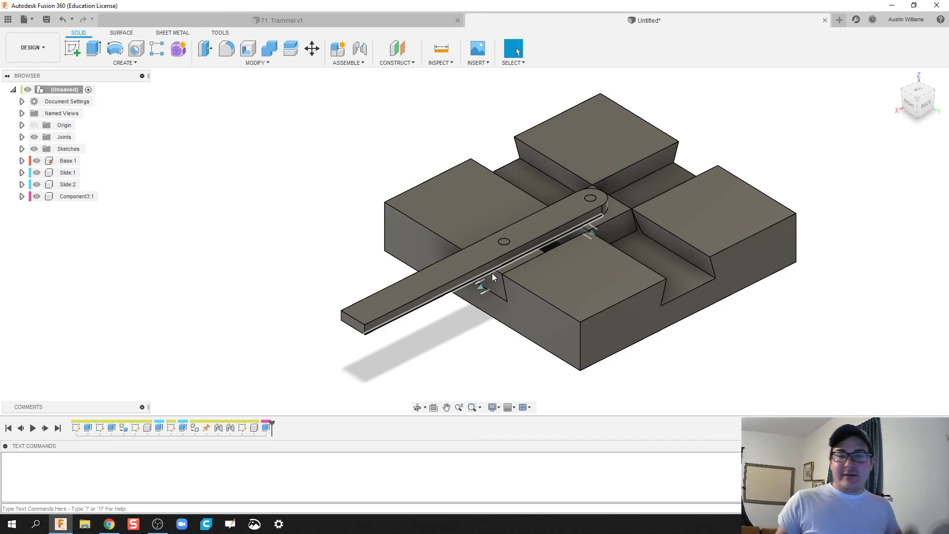
Start a joint and hide the crank arm to inspect the slide pins, then cancel
{"action": "left_click_drag", "start_coordinate": [492, 277], "coordinate": [362, 295]}
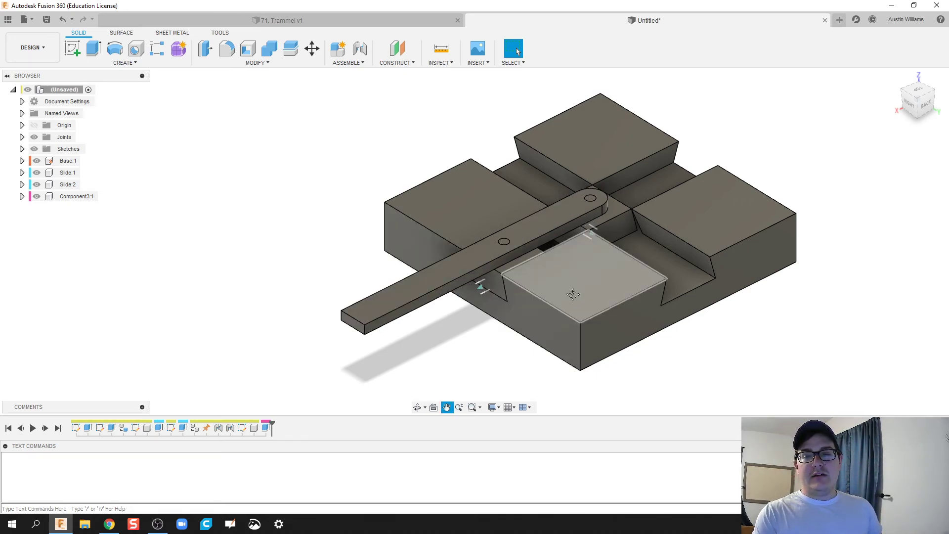
{"action": "middle_click_drag", "start_coordinate": [599, 265], "coordinate": [497, 274]}
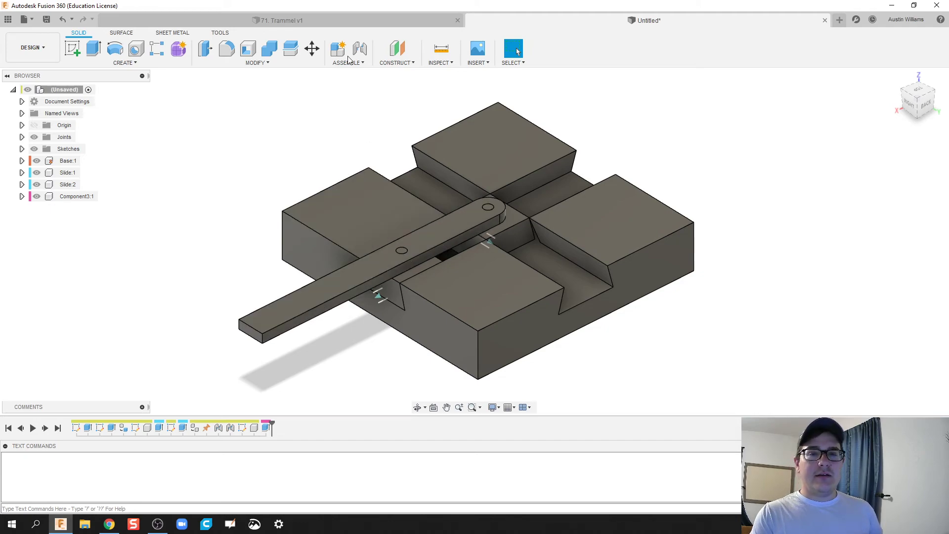
{"action": "left_click", "coordinate": [362, 47]}
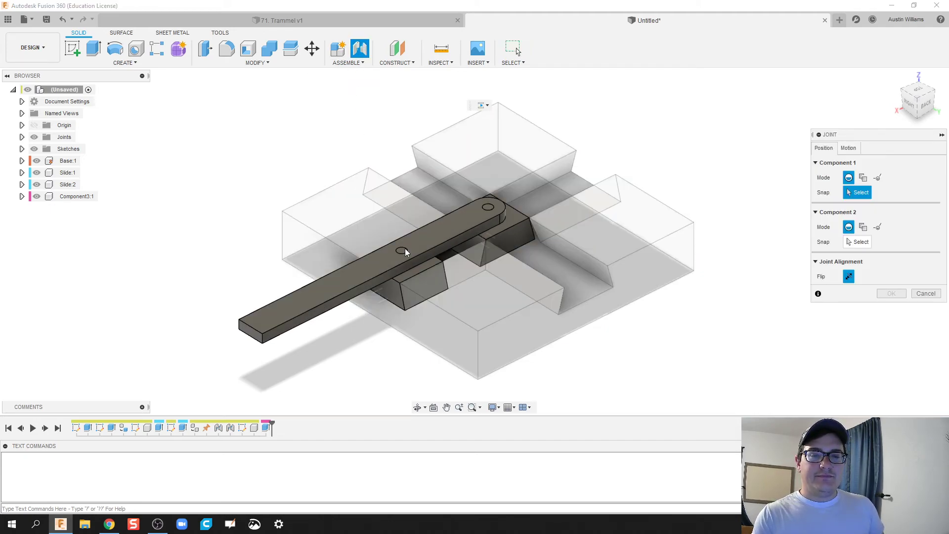
{"action": "scroll", "coordinate": [406, 252], "scroll_direction": "up", "scroll_amount": 2}
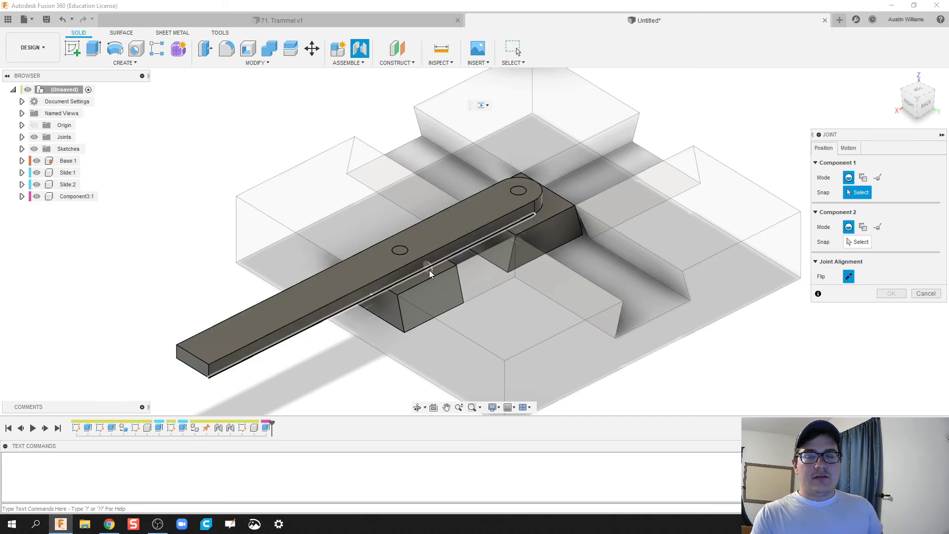
{"action": "scroll", "coordinate": [410, 260], "scroll_direction": "up", "scroll_amount": 1}
{"action": "scroll", "coordinate": [401, 251], "scroll_direction": "up", "scroll_amount": 2}
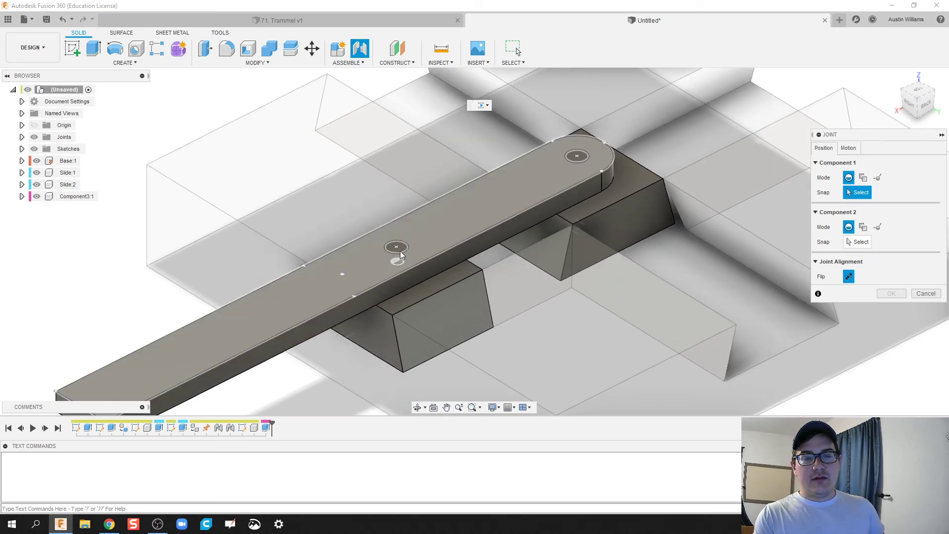
{"action": "left_click", "coordinate": [36, 197]}
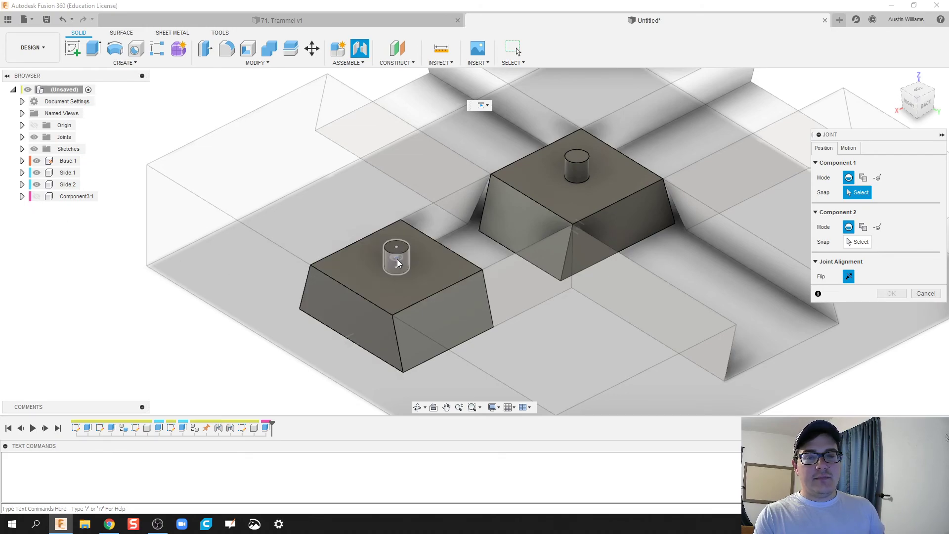
{"action": "key", "text": "Escape"}
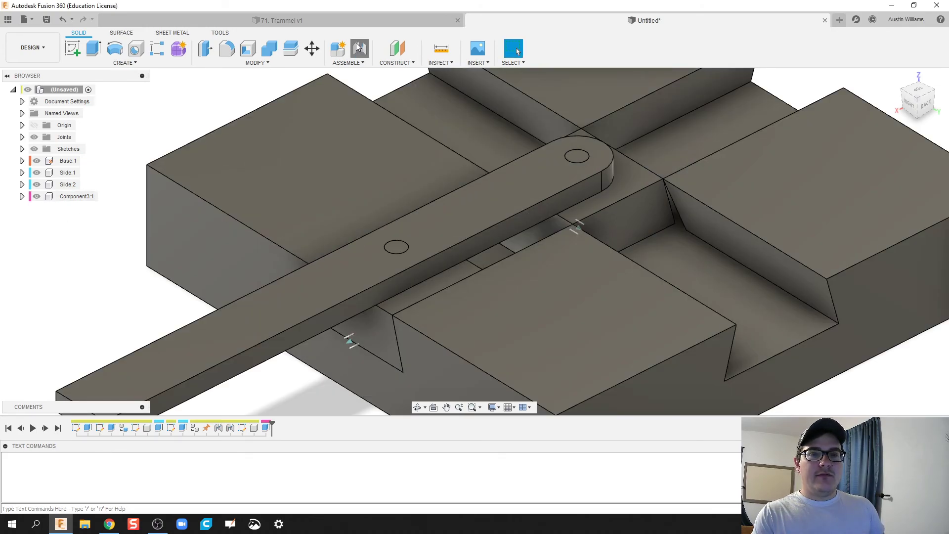
Restart the joint with both slides hidden and pick the arm's middle hole
{"action": "left_click", "coordinate": [360, 47]}
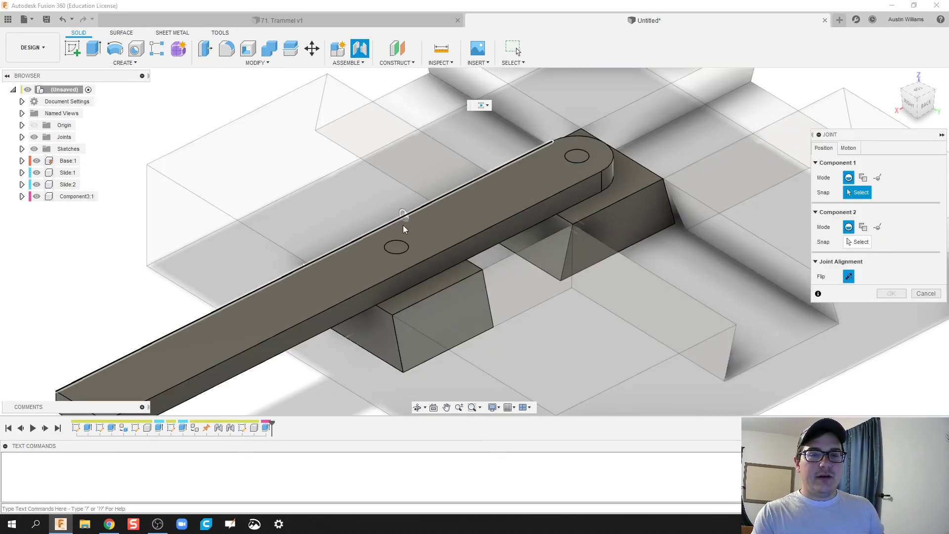
{"action": "left_click", "coordinate": [37, 184]}
{"action": "left_click", "coordinate": [37, 173]}
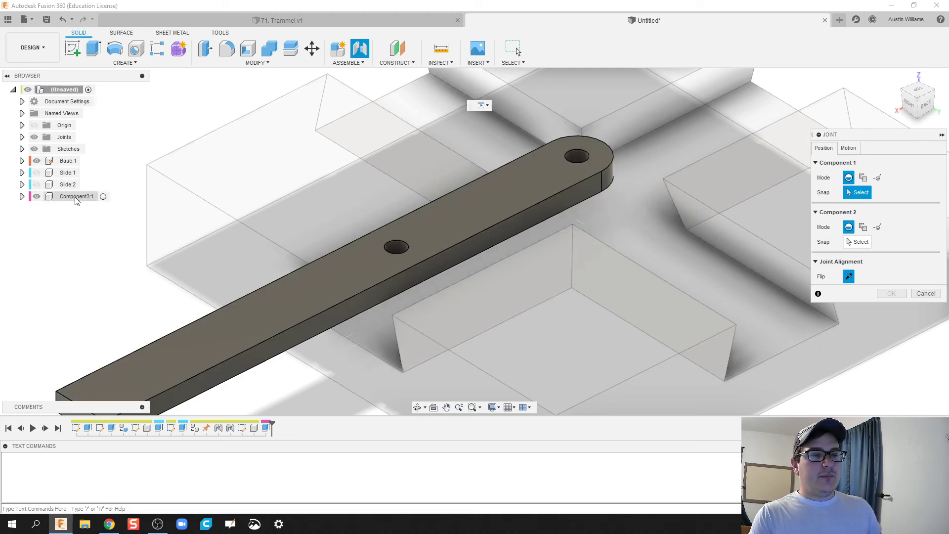
{"action": "left_click", "coordinate": [399, 248]}
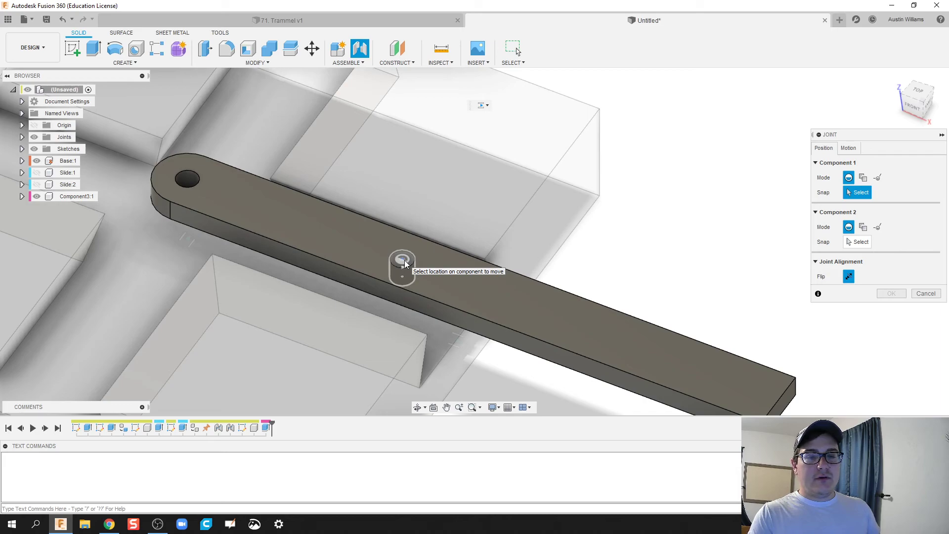
{"action": "left_click", "coordinate": [405, 264]}
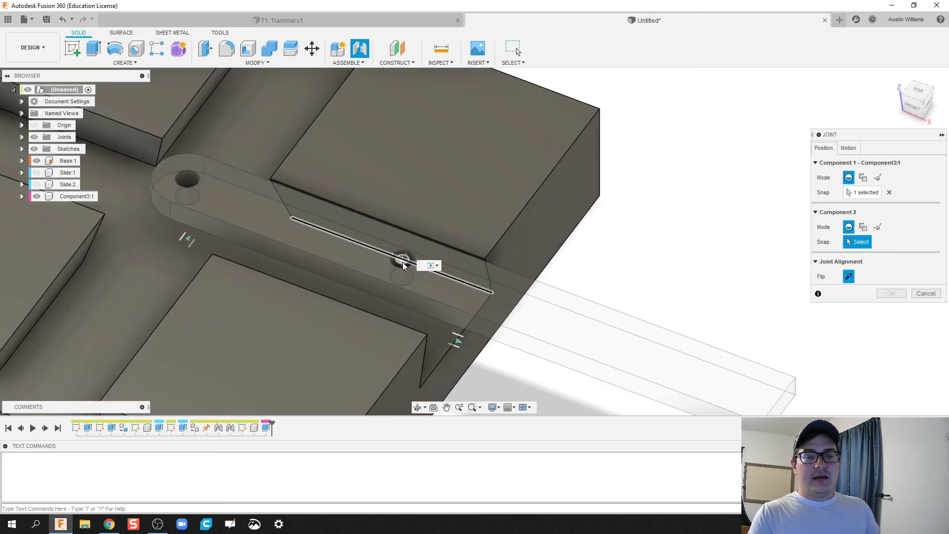
Show Slide:1 again and snap the joint onto its pin centre
{"action": "middle_click_drag", "start_coordinate": [398, 259], "coordinate": [248, 222], "text": "shift"}
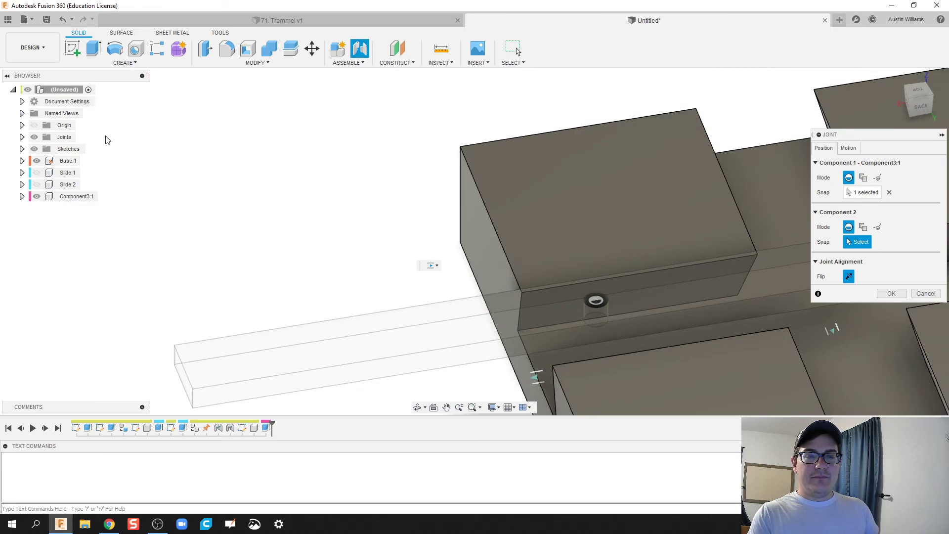
{"action": "left_click", "coordinate": [37, 175]}
{"action": "middle_click_drag", "start_coordinate": [563, 336], "coordinate": [505, 278]}
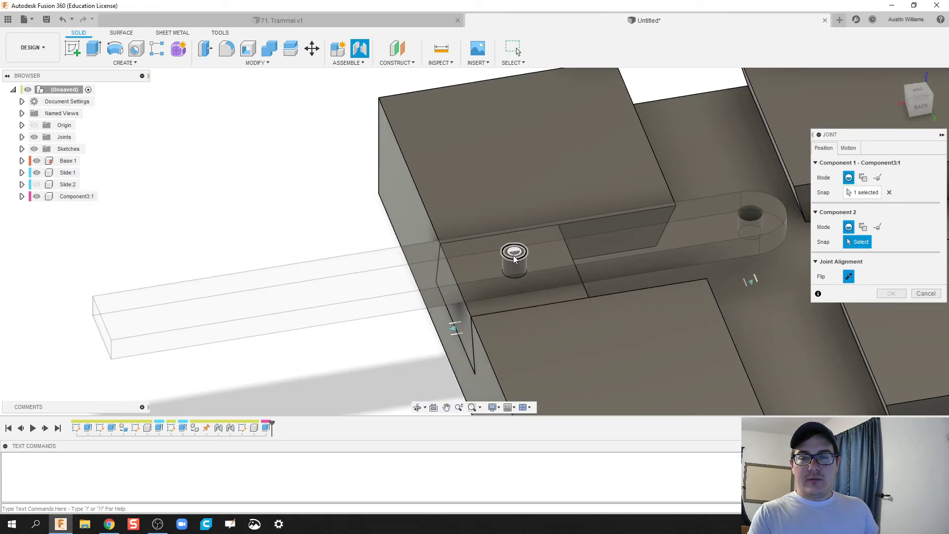
{"action": "left_click", "coordinate": [515, 263]}
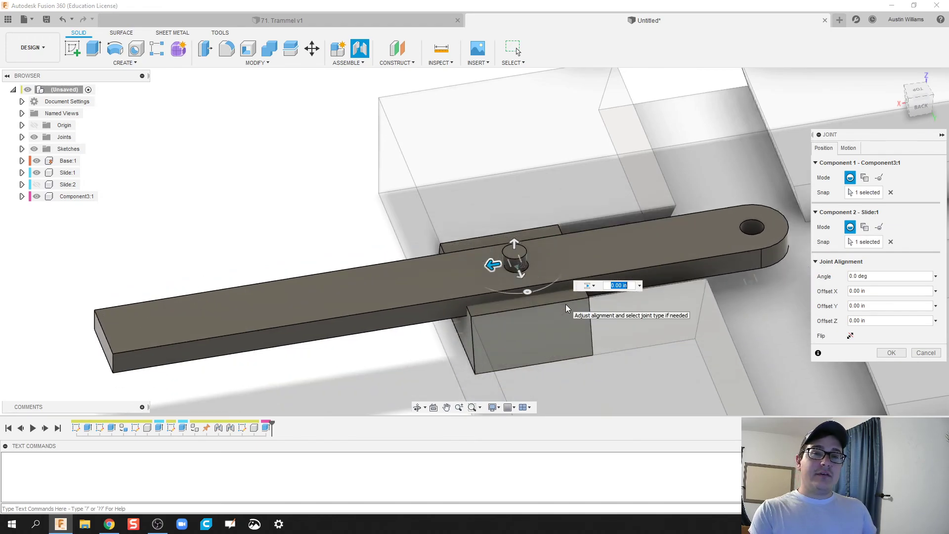
Make the joint revolute about the Z axis, offset 0.10 in upward, and create it
{"action": "left_click", "coordinate": [851, 149]}
{"action": "left_click", "coordinate": [864, 163]}
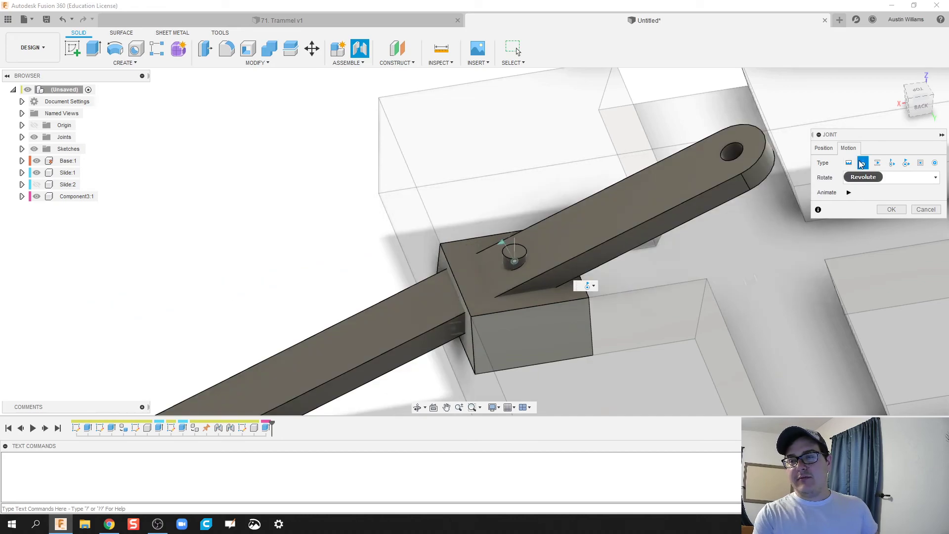
{"action": "left_click", "coordinate": [882, 177]}
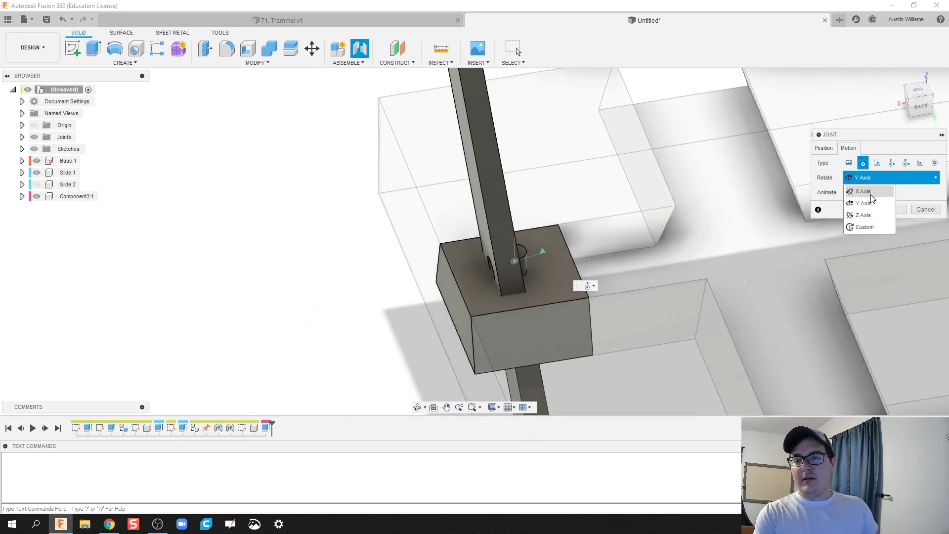
{"action": "left_click", "coordinate": [869, 193]}
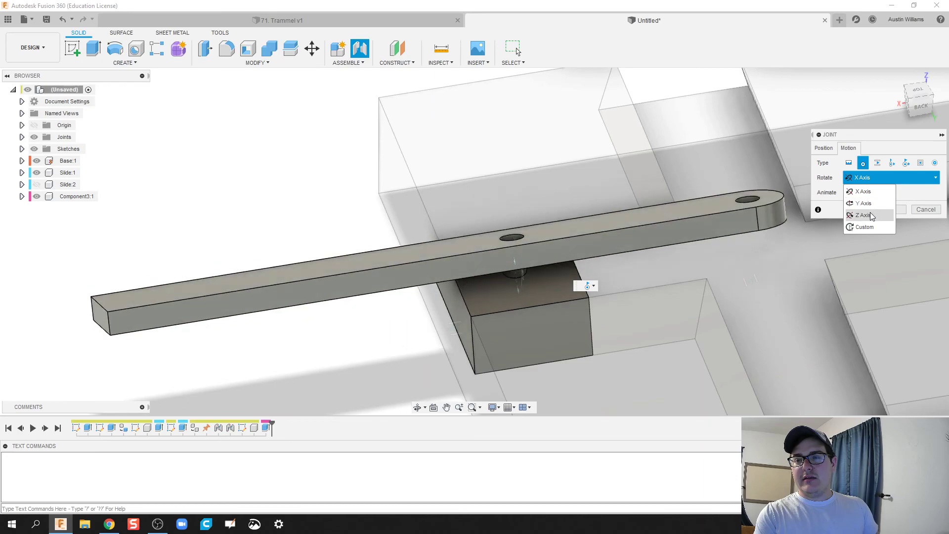
{"action": "left_click", "coordinate": [865, 215]}
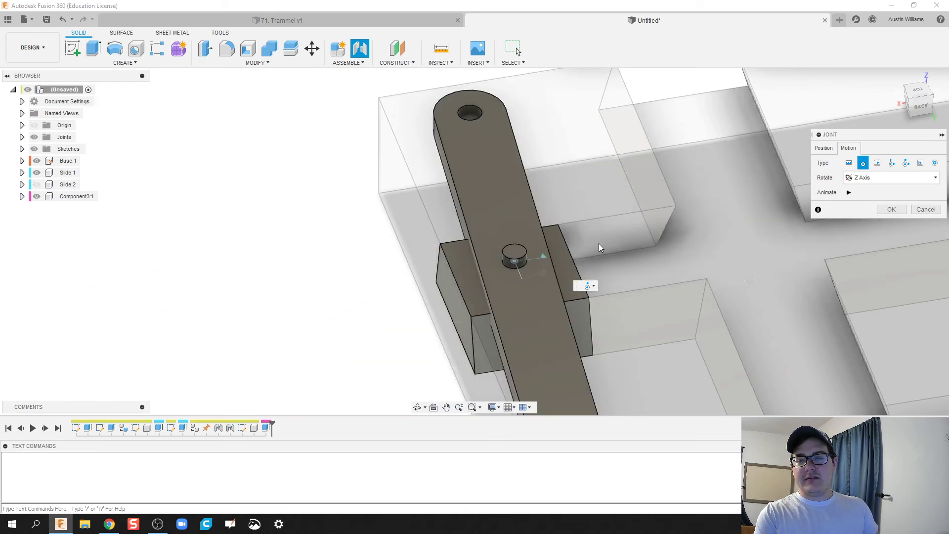
{"action": "left_click", "coordinate": [822, 148]}
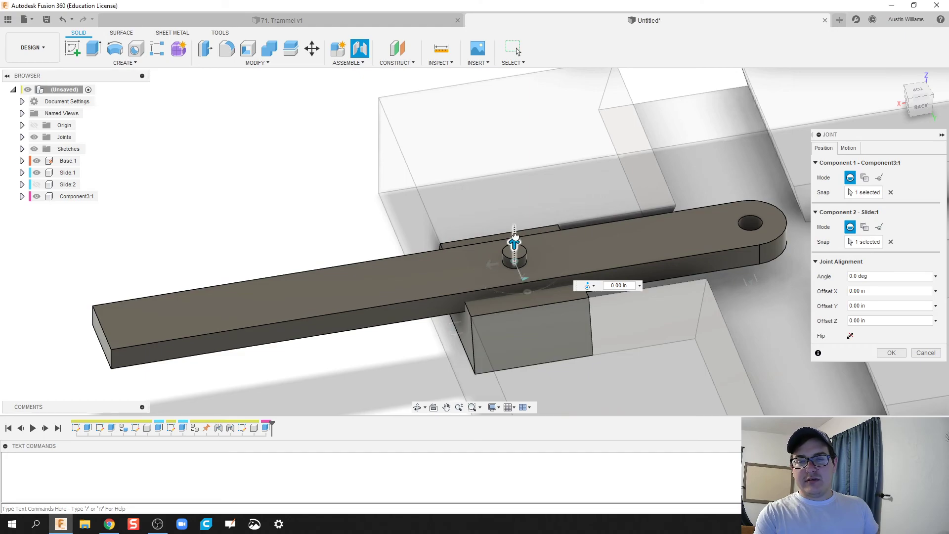
{"action": "left_click_drag", "start_coordinate": [515, 240], "coordinate": [514, 231]}
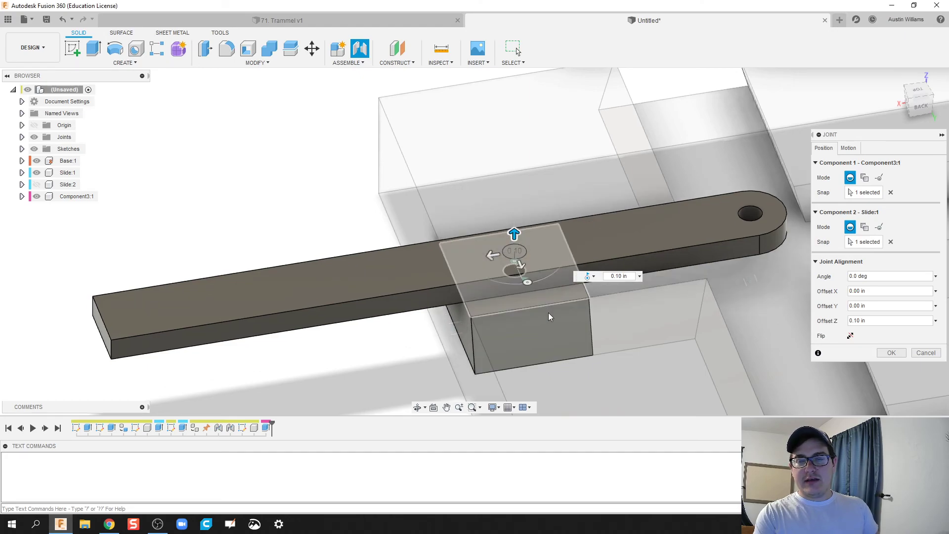
{"action": "left_click", "coordinate": [891, 354]}
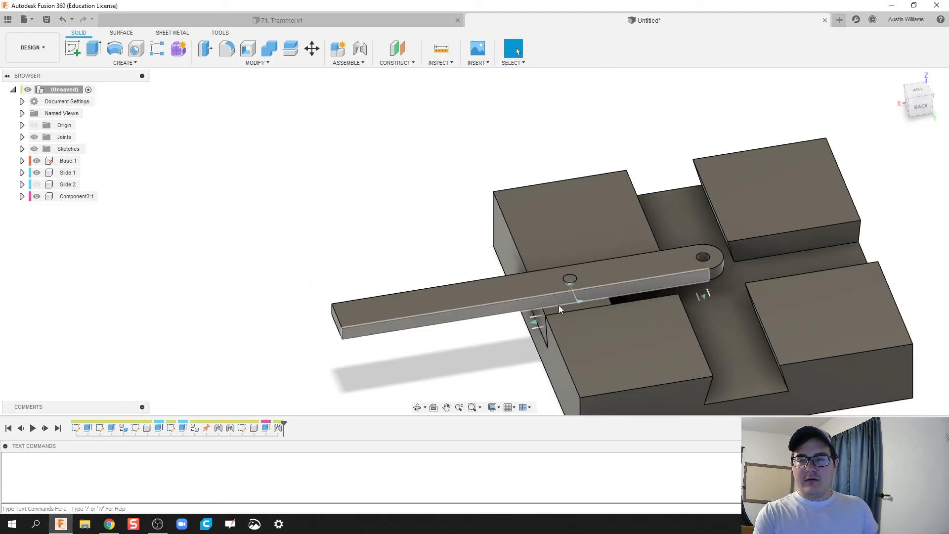
Orbit to see the whole base and toggle Slide:2 visible, then hidden again
{"action": "middle_click_drag", "start_coordinate": [559, 304], "coordinate": [506, 279], "text": "shift"}
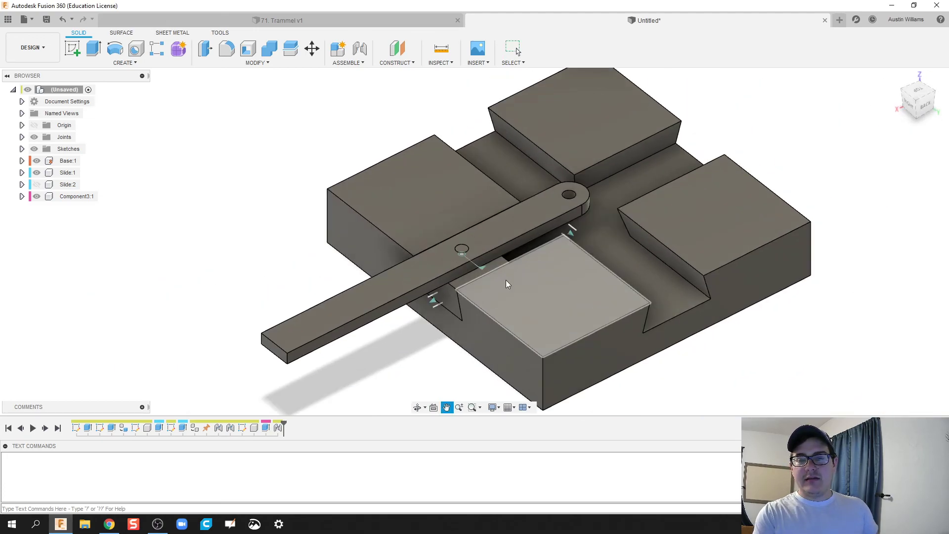
{"action": "scroll", "coordinate": [567, 259], "scroll_direction": "up", "scroll_amount": 2}
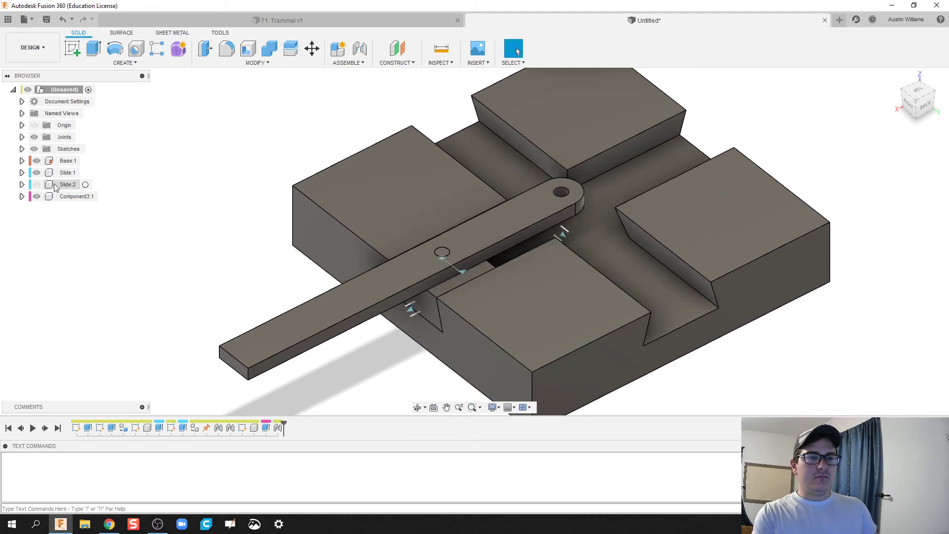
{"action": "left_click", "coordinate": [37, 185]}
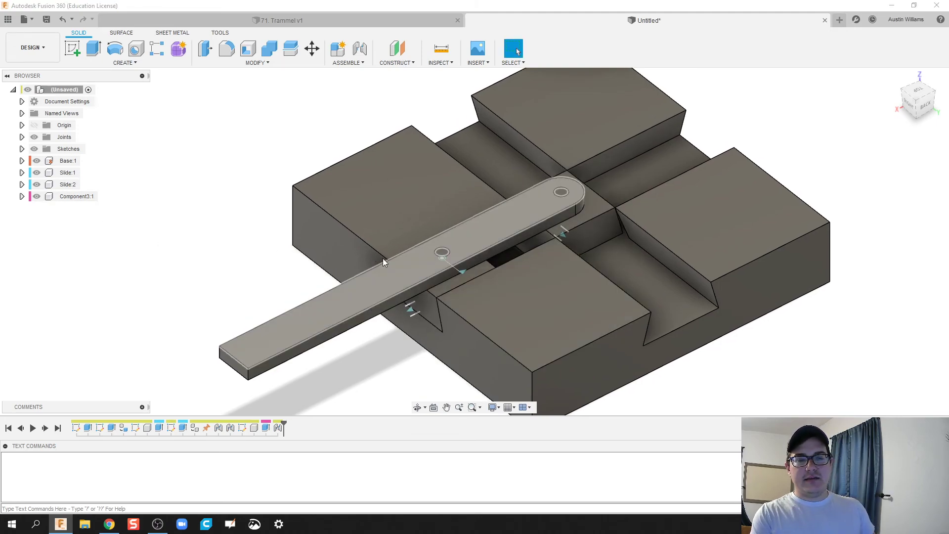
{"action": "left_click", "coordinate": [36, 185]}
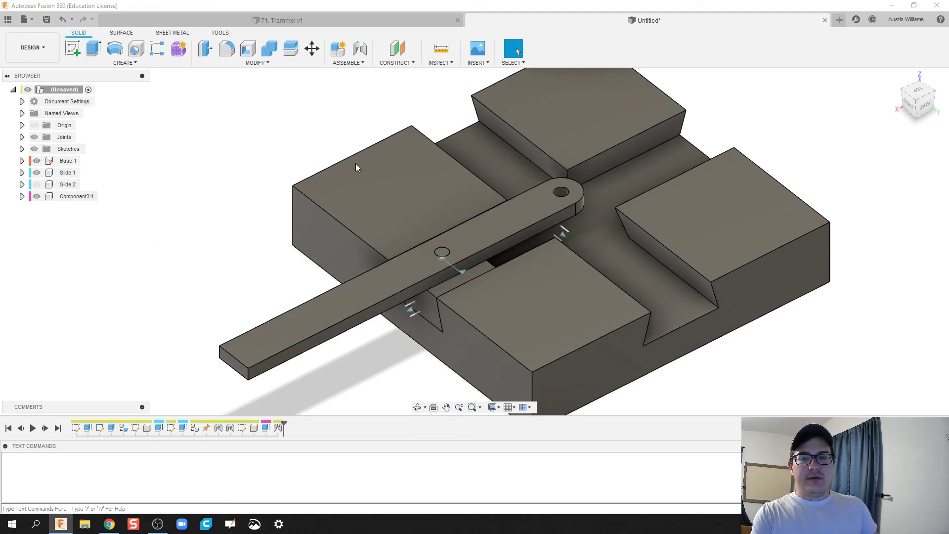
Start a joint from the crank arm's end hole to Slide:2's pin
{"action": "left_click", "coordinate": [360, 48]}
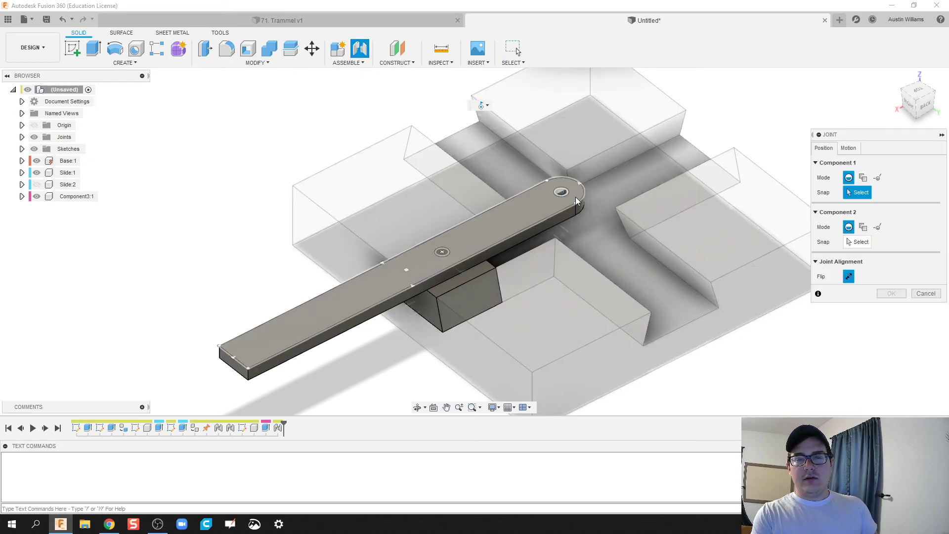
{"action": "scroll", "coordinate": [573, 196], "scroll_direction": "up", "scroll_amount": 3}
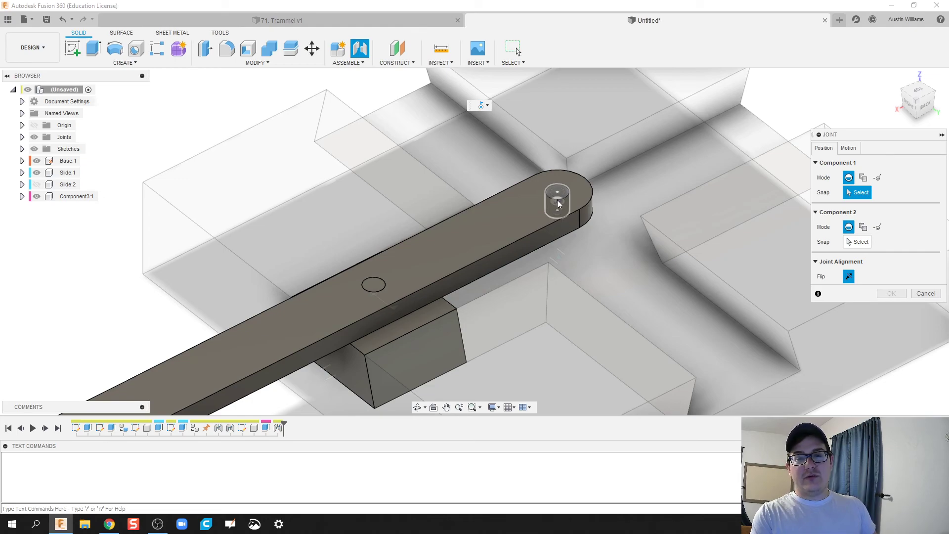
{"action": "left_click", "coordinate": [558, 203]}
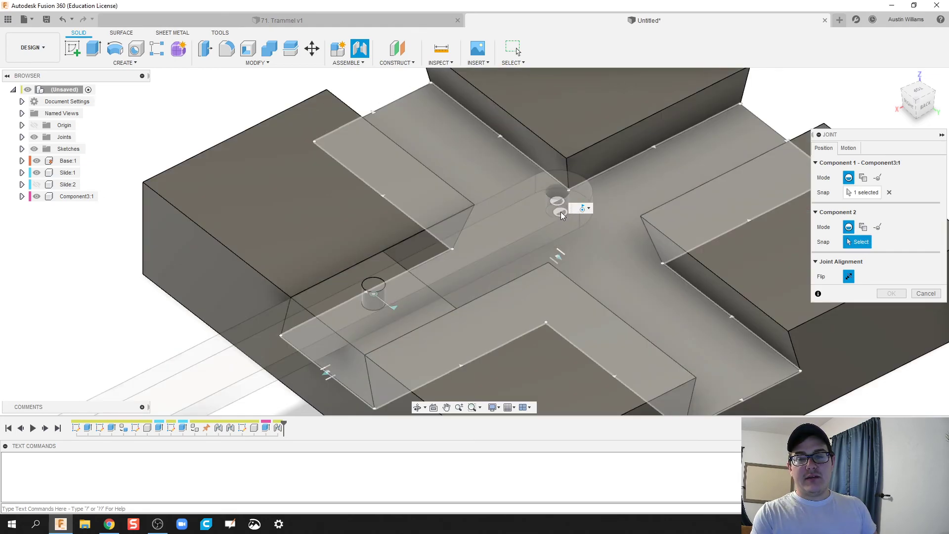
{"action": "left_click", "coordinate": [36, 184]}
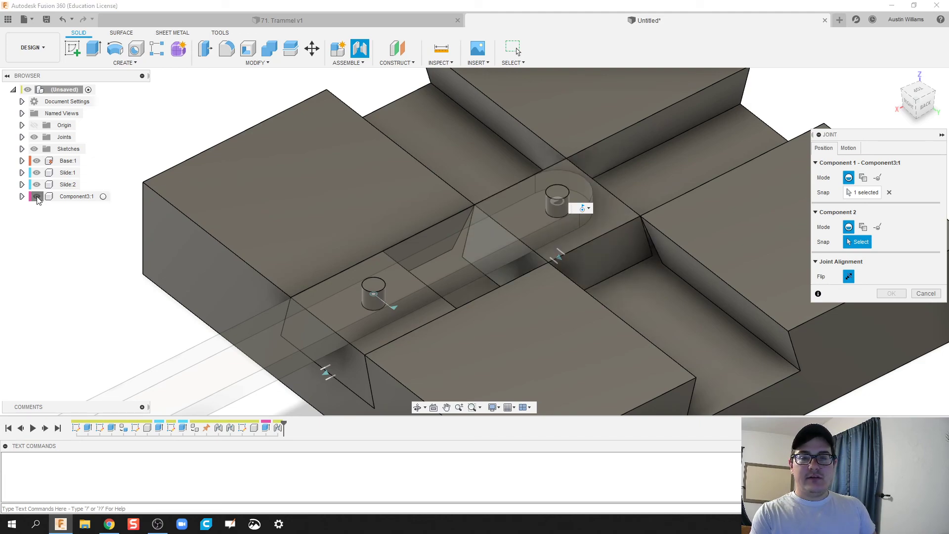
{"action": "left_click", "coordinate": [36, 197]}
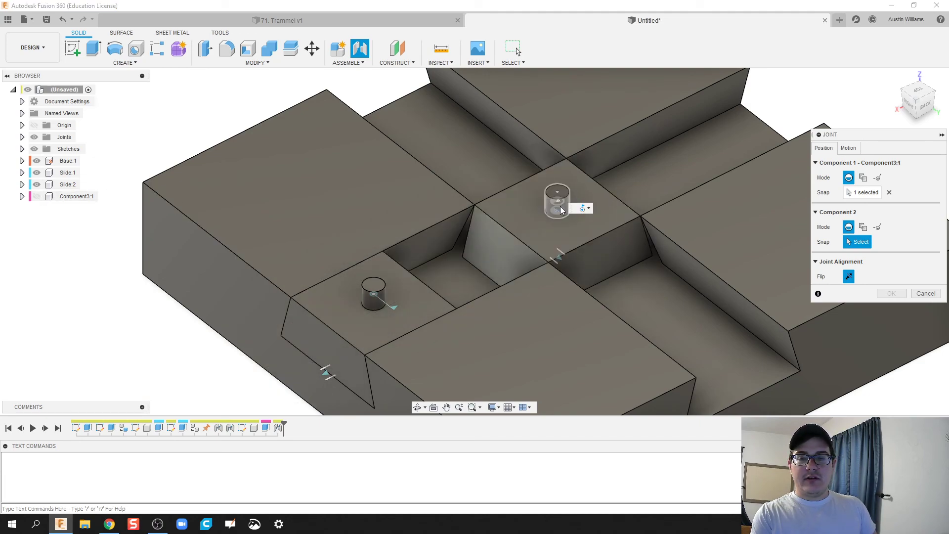
{"action": "left_click", "coordinate": [560, 204]}
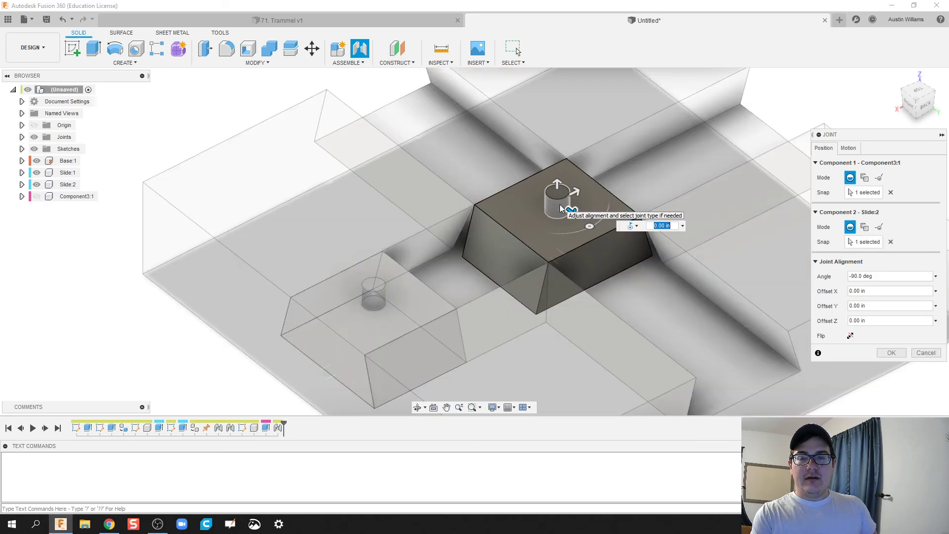
{"action": "left_click", "coordinate": [36, 196]}
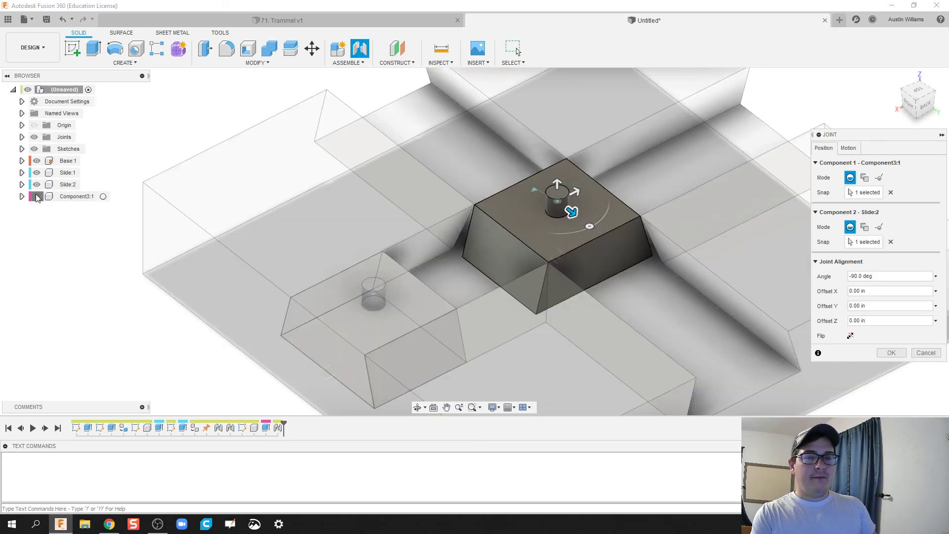
{"action": "left_click", "coordinate": [36, 197]}
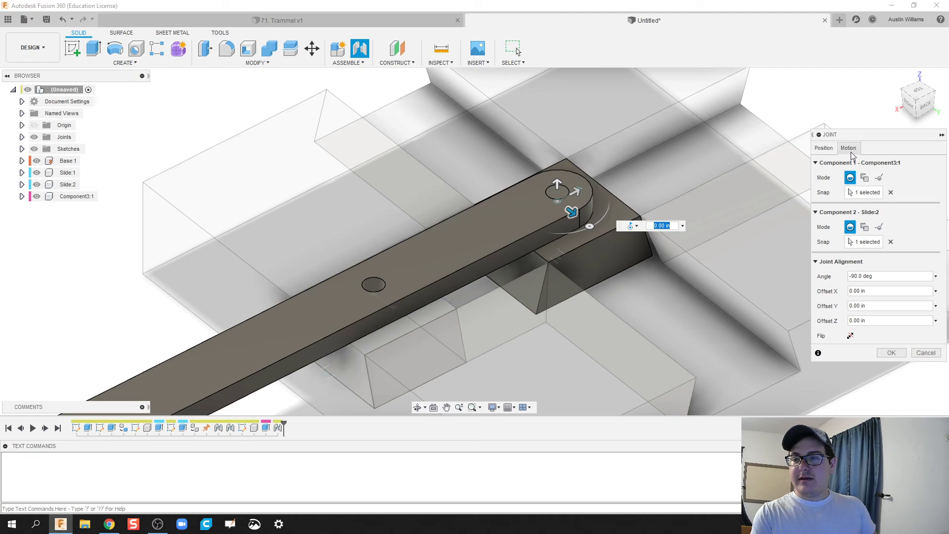
Set the joint's motion to revolute about Z, preview it, and create it
{"action": "left_click", "coordinate": [848, 148]}
{"action": "left_click", "coordinate": [848, 192]}
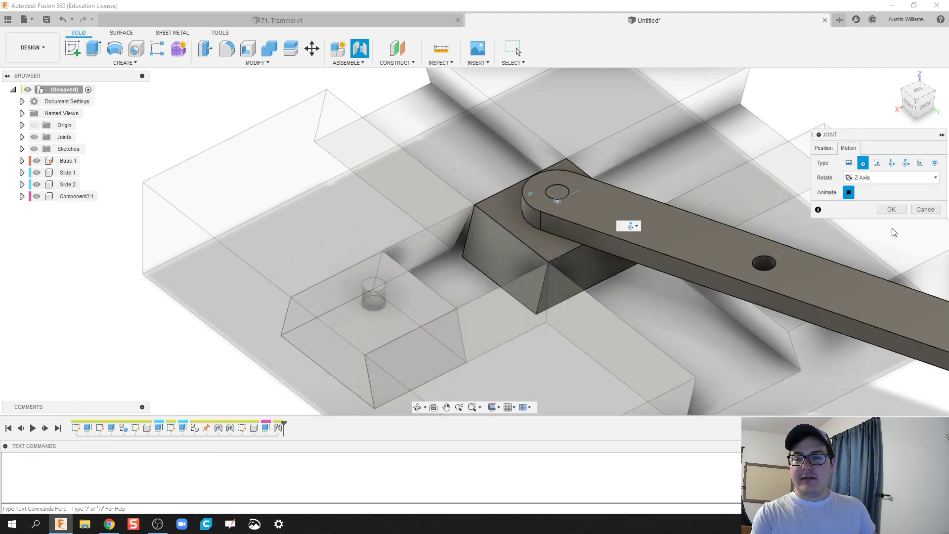
{"action": "left_click", "coordinate": [891, 209]}
{"action": "scroll", "coordinate": [690, 262], "scroll_direction": "down", "scroll_amount": 3}
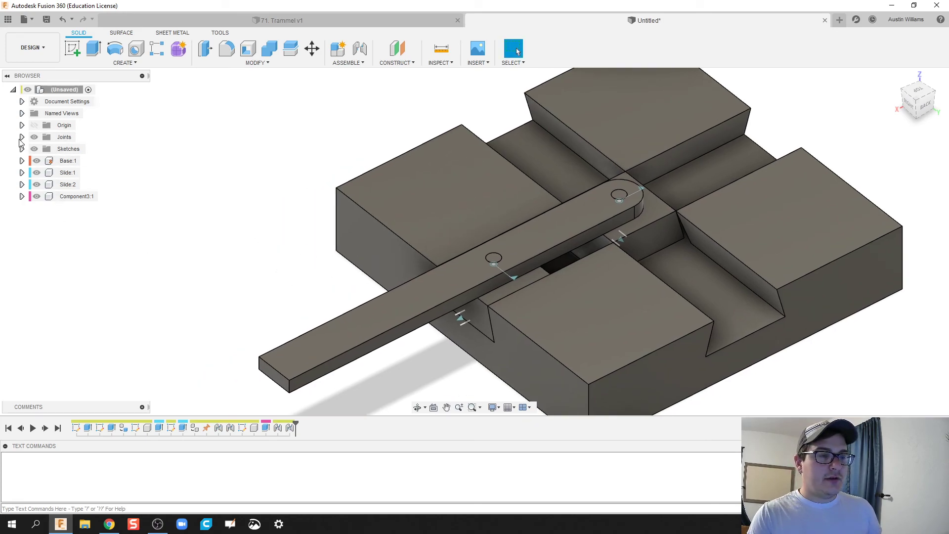
Animate the Rev4 joint from the Joints list and recentre the moving trammel
{"action": "left_click", "coordinate": [21, 138]}
{"action": "right_click", "coordinate": [57, 188]}
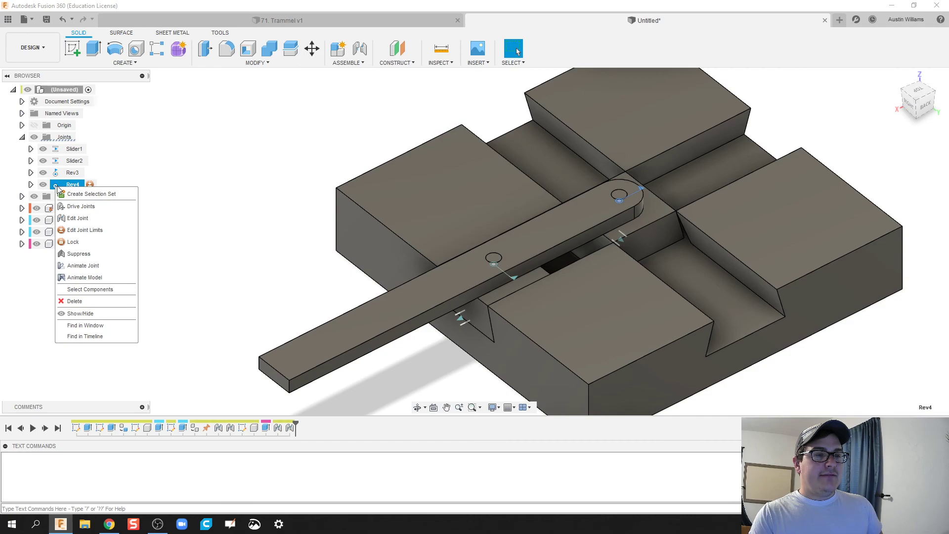
{"action": "left_click", "coordinate": [85, 277]}
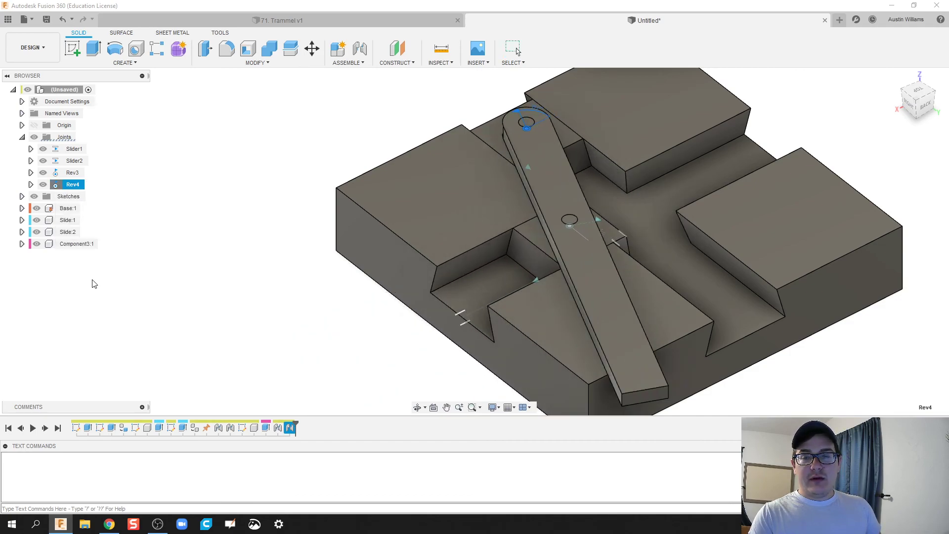
{"action": "scroll", "coordinate": [669, 292], "scroll_direction": "down", "scroll_amount": 5}
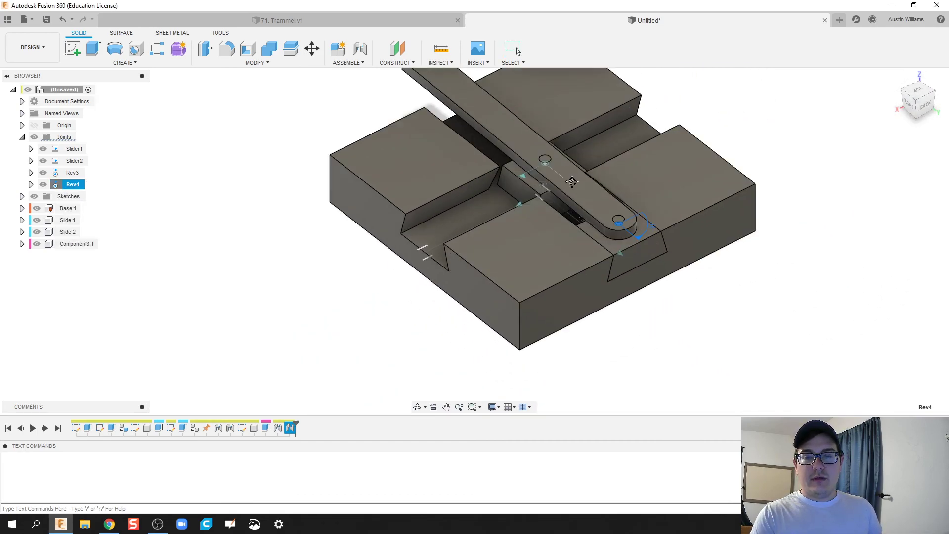
{"action": "middle_click_drag", "start_coordinate": [568, 206], "coordinate": [566, 292]}
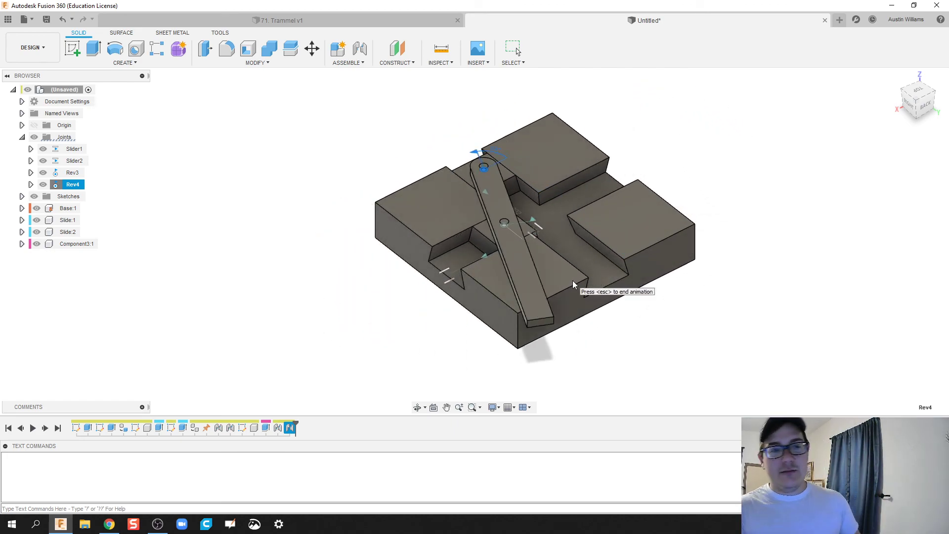
{"action": "left_click", "coordinate": [73, 246]}
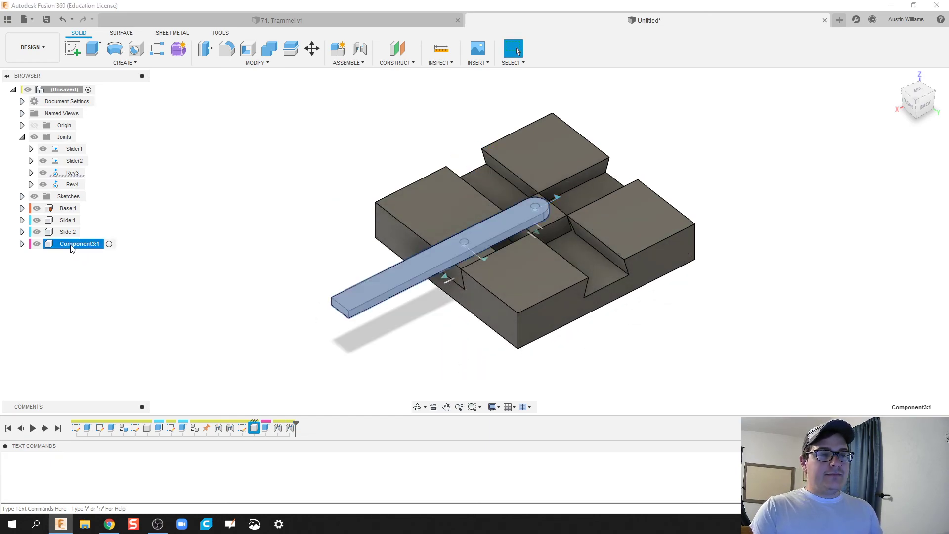
{"action": "left_click", "coordinate": [71, 245]}
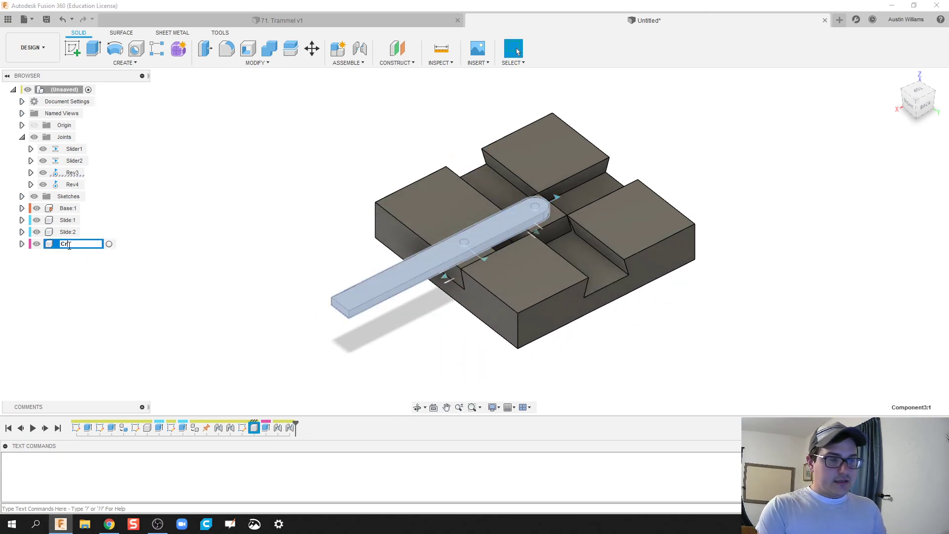
{"action": "type", "text": "CrankA"}
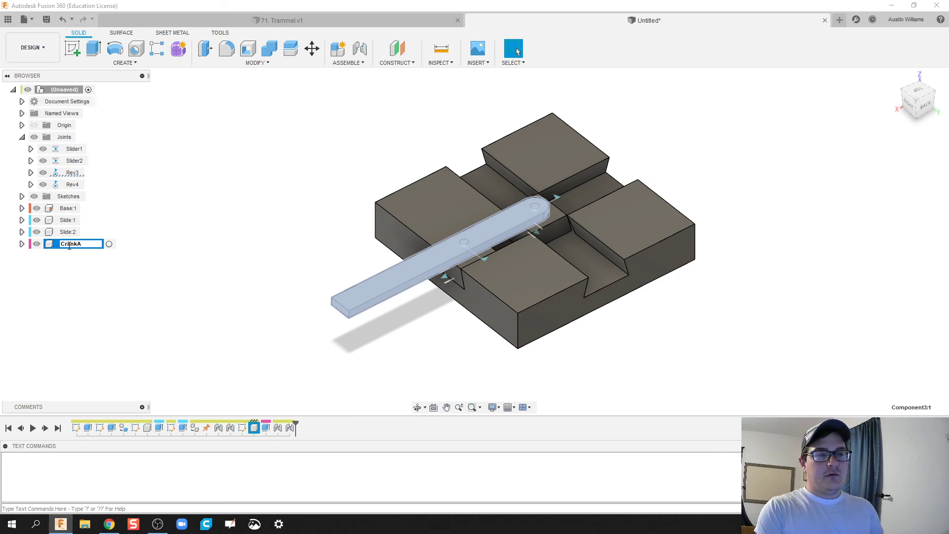
{"action": "type", "text": "rm"}
{"action": "key", "text": "Return"}
{"action": "left_click", "coordinate": [251, 261]}
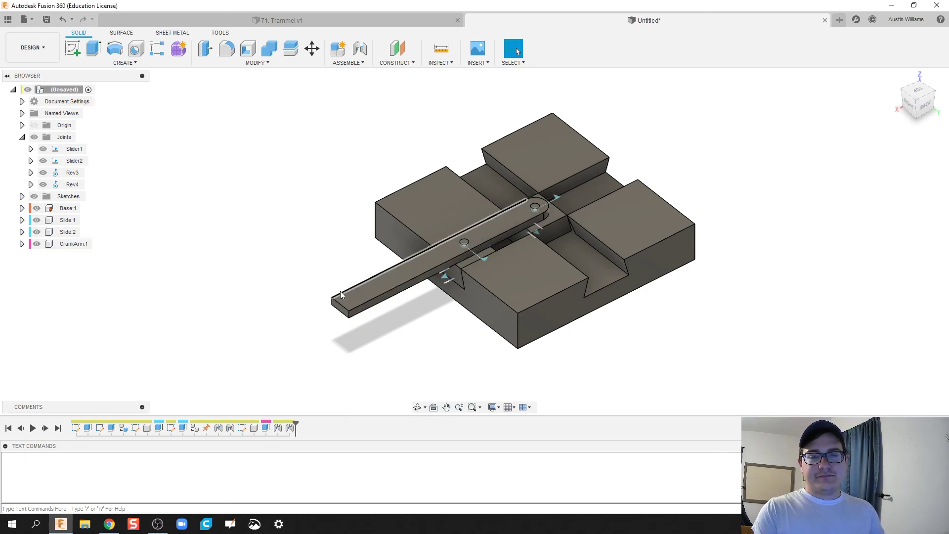
{"action": "scroll", "coordinate": [317, 109], "scroll_direction": "down", "scroll_amount": 2}
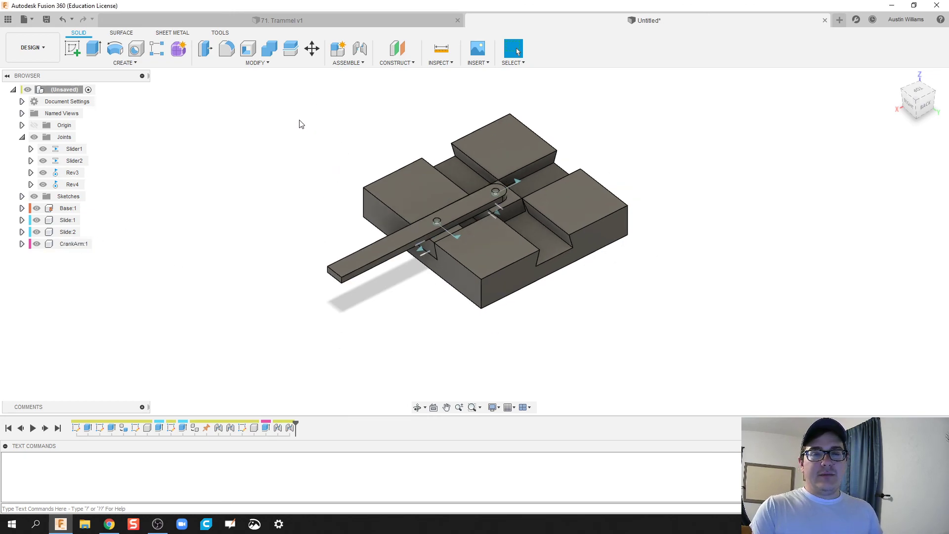
Window-select all trammel bodies and fillet their edges with a 0.05 in radius
{"action": "middle_click_drag", "start_coordinate": [298, 121], "coordinate": [296, 148]}
{"action": "left_click_drag", "start_coordinate": [268, 101], "coordinate": [671, 349]}
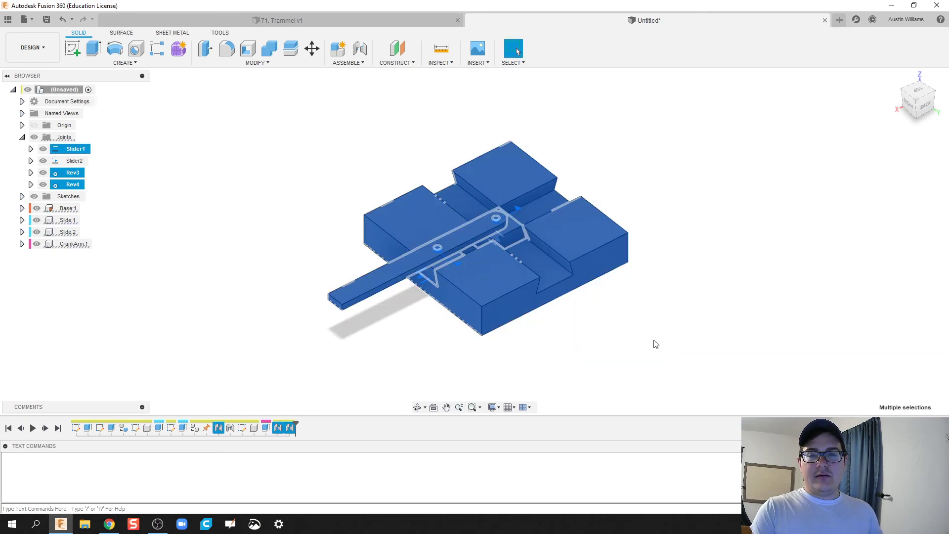
{"action": "left_click", "coordinate": [228, 49]}
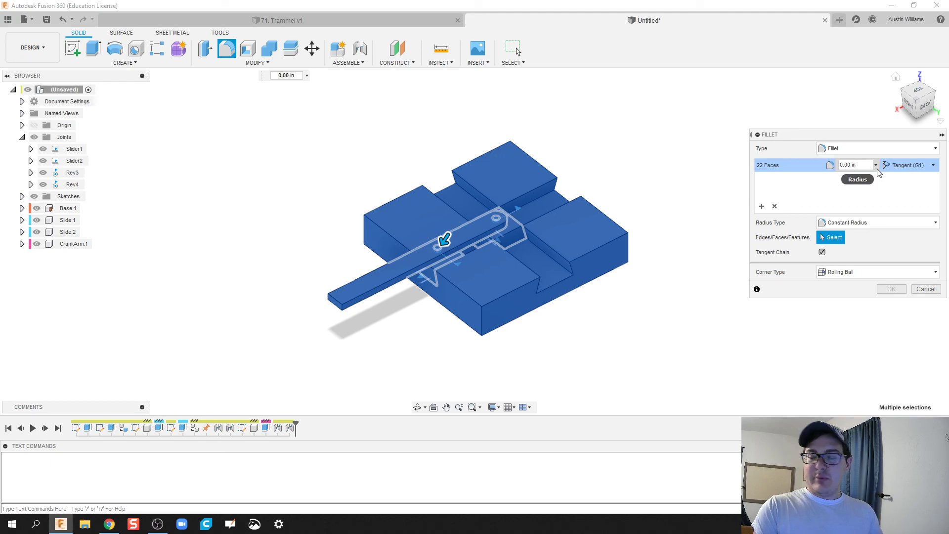
{"action": "key", "text": "BackSpace"}
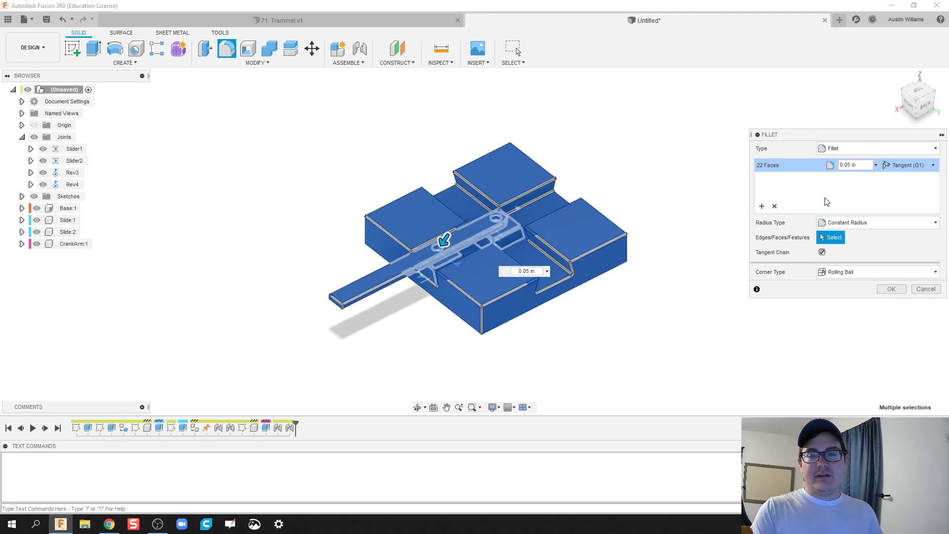
{"action": "left_click", "coordinate": [890, 290]}
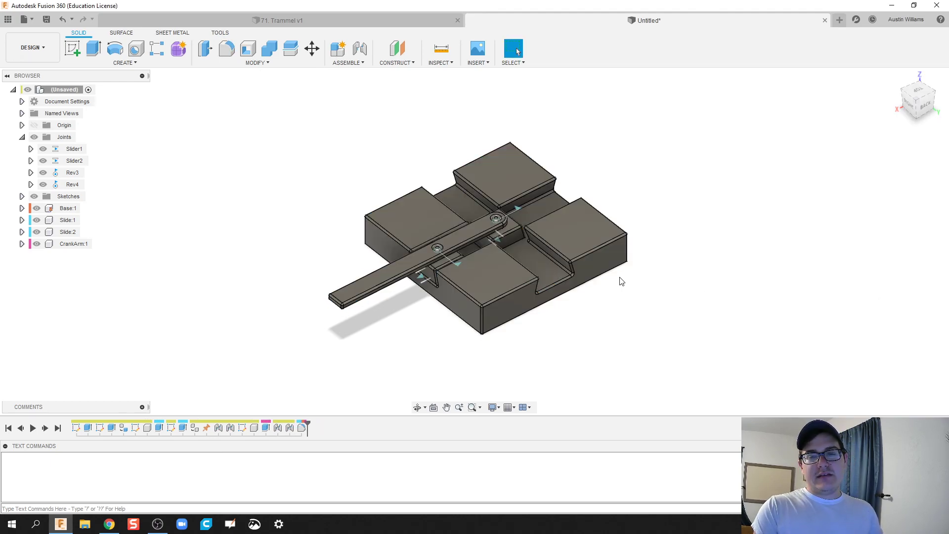
{"action": "middle_click_drag", "start_coordinate": [635, 297], "coordinate": [578, 287], "text": "shift"}
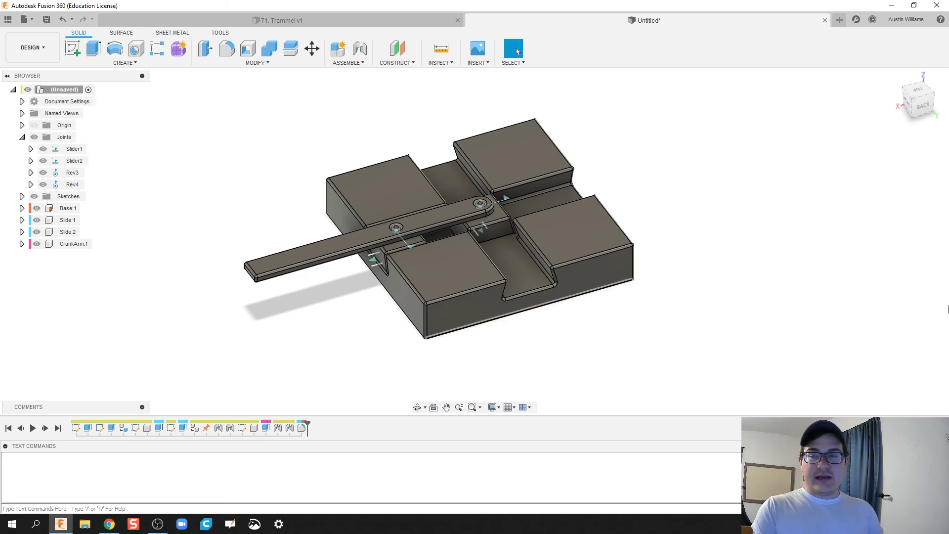
Open the Appearance panel and search the library for 'mdf'
{"action": "key", "text": "a"}
{"action": "left_click", "coordinate": [805, 286]}
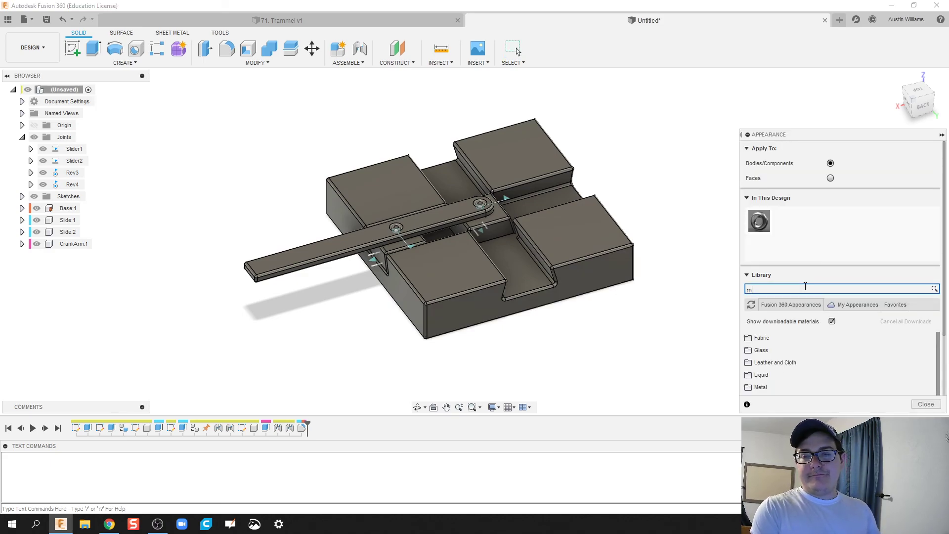
{"action": "type", "text": "mdf"}
{"action": "key", "text": "Return"}
{"action": "scroll", "coordinate": [771, 322], "scroll_direction": "down", "scroll_amount": 3}
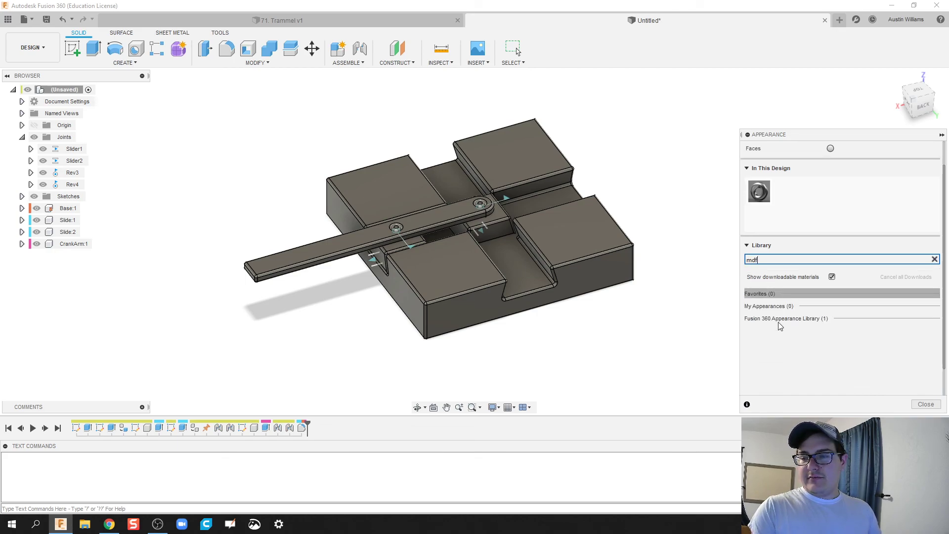
{"action": "scroll", "coordinate": [770, 241], "scroll_direction": "up", "scroll_amount": 3}
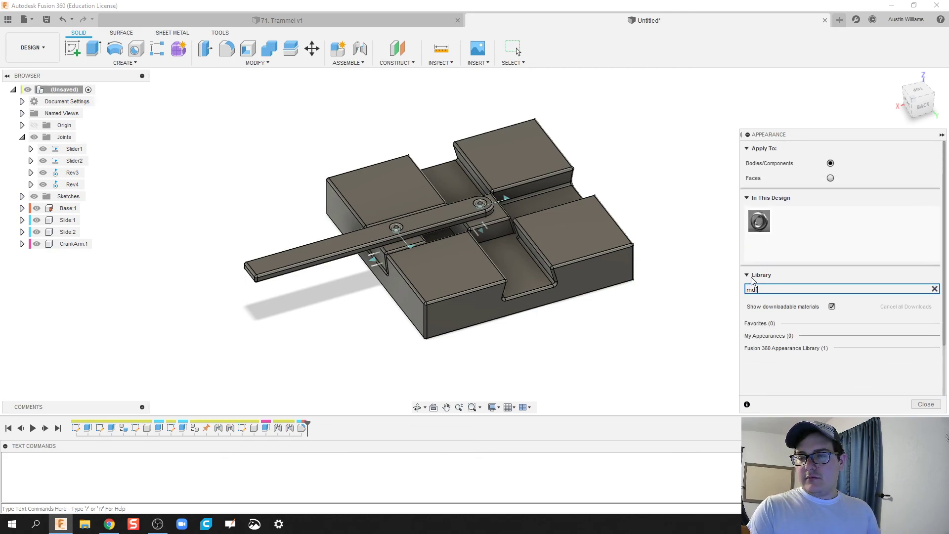
Expand the Fusion 360 Appearance Library and drag MDF Board onto the crank arm
{"action": "key", "text": "BackSpace"}
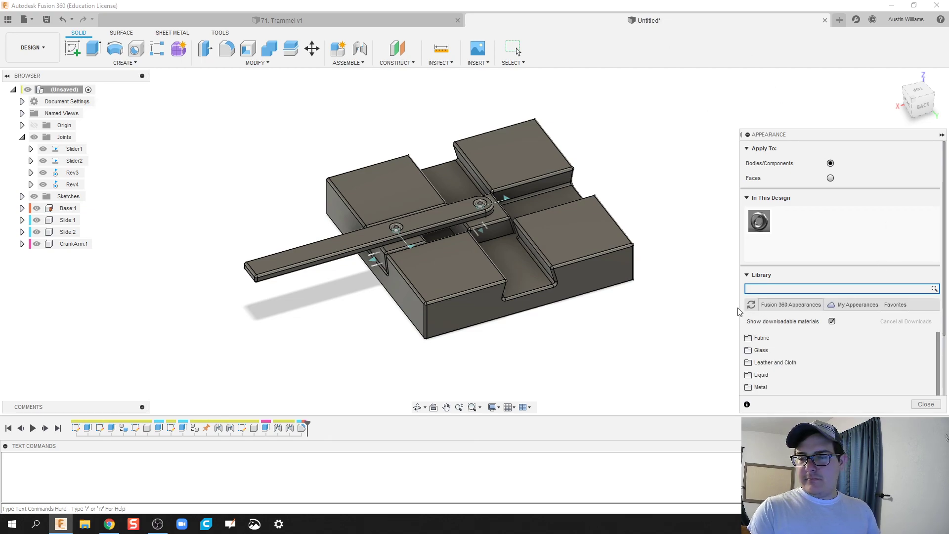
{"action": "left_click", "coordinate": [768, 291]}
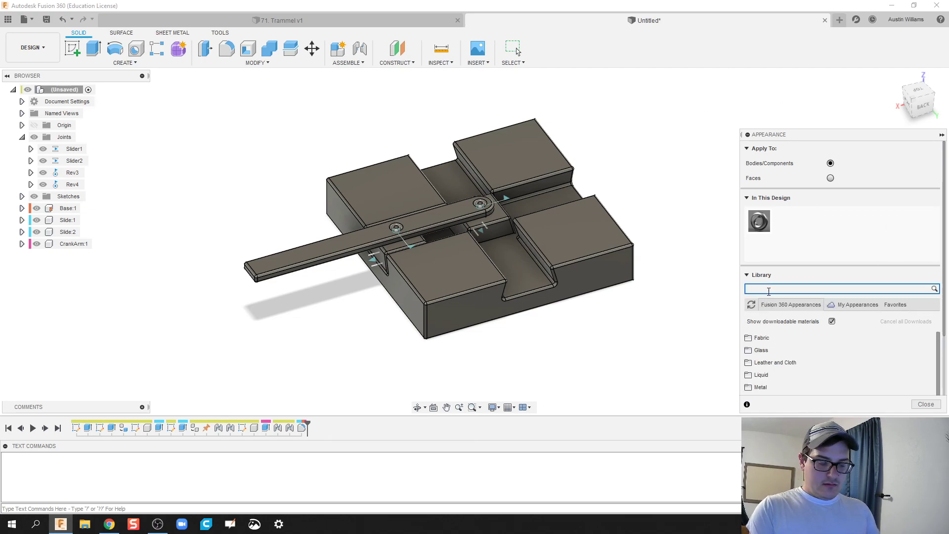
{"action": "key", "text": "BackSpace"}
{"action": "key", "text": "BackSpace"}
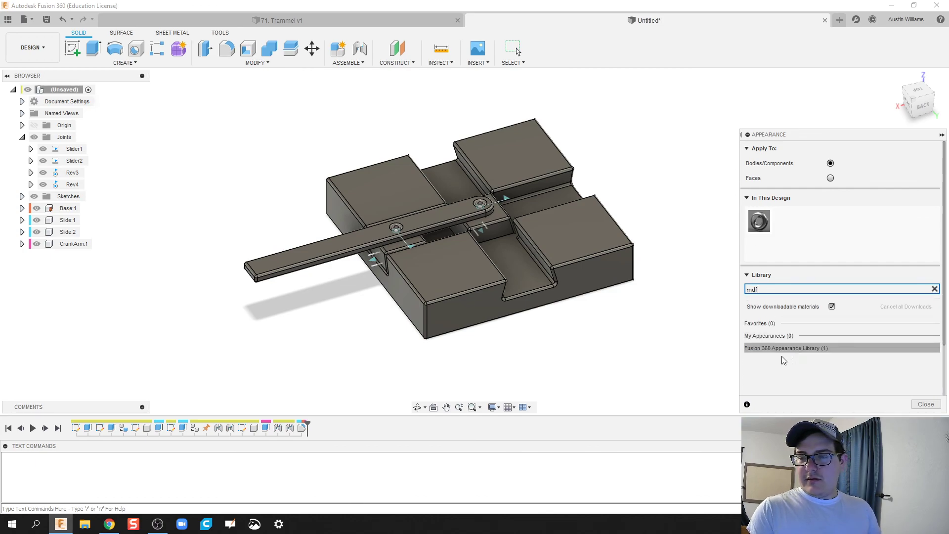
{"action": "scroll", "coordinate": [786, 262], "scroll_direction": "down", "scroll_amount": 1}
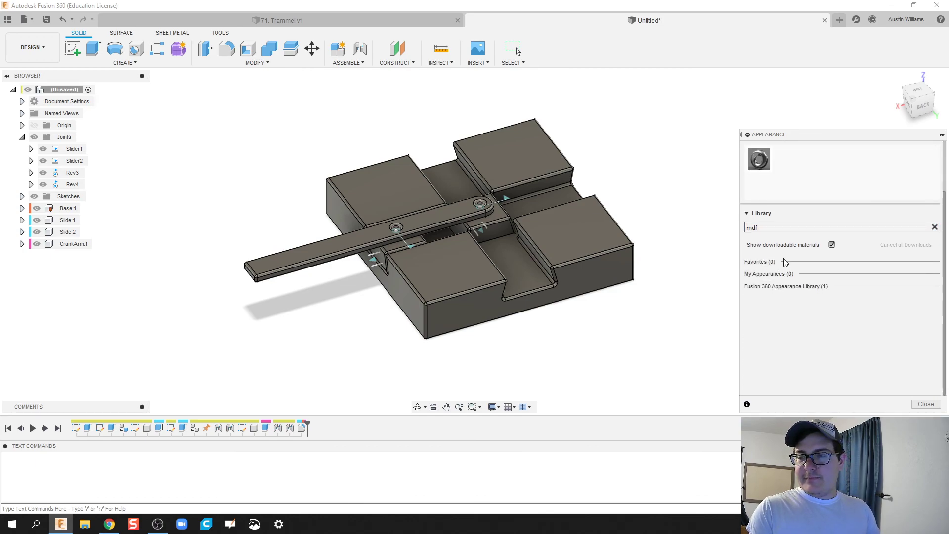
{"action": "left_click", "coordinate": [796, 286]}
{"action": "scroll", "coordinate": [771, 322], "scroll_direction": "up", "scroll_amount": 1}
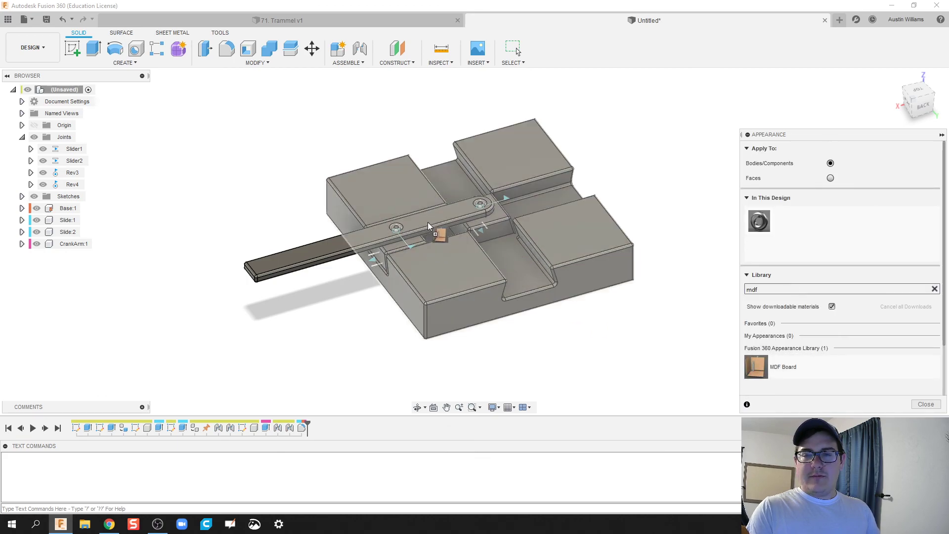
{"action": "left_click_drag", "start_coordinate": [428, 221], "coordinate": [305, 256]}
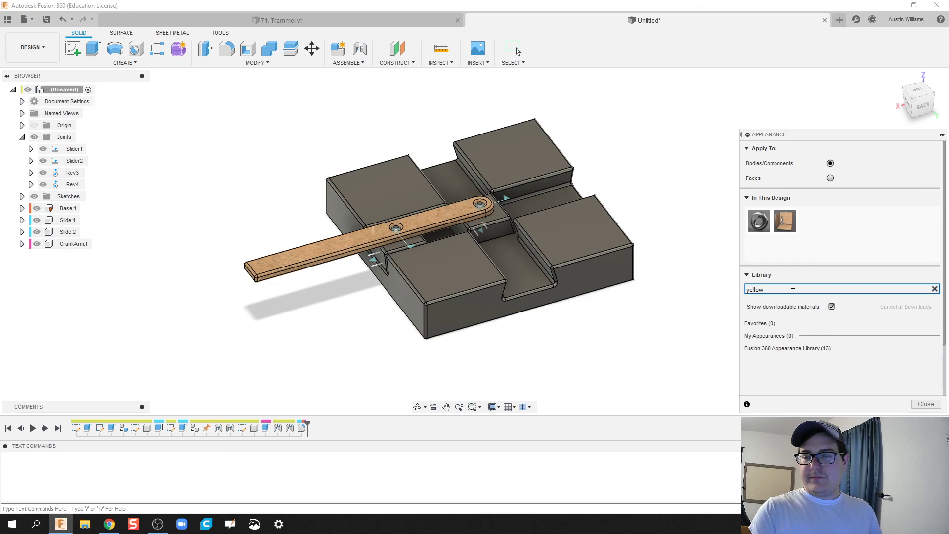
Drag Plastic - Matte (Yellow) from the search results onto the slide
{"action": "left_click", "coordinate": [786, 347]}
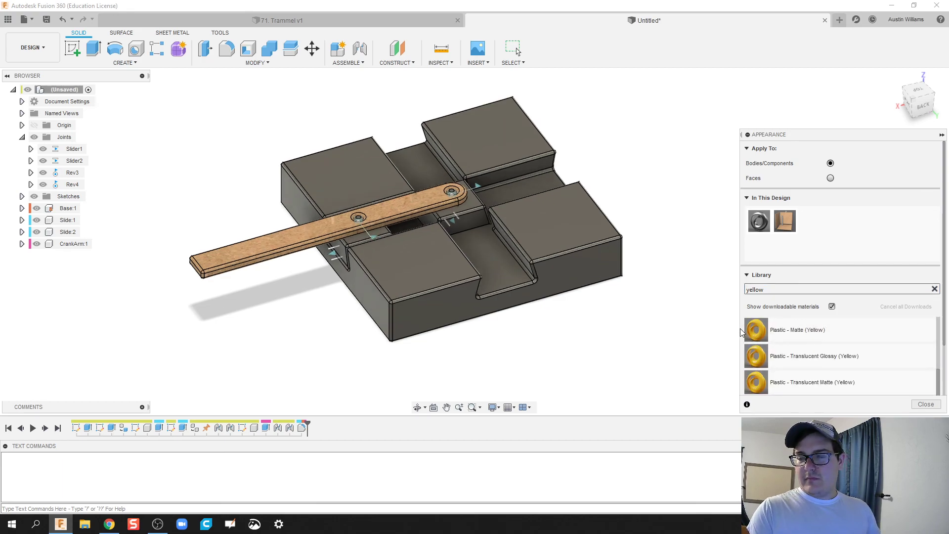
{"action": "left_click_drag", "start_coordinate": [755, 329], "coordinate": [463, 216]}
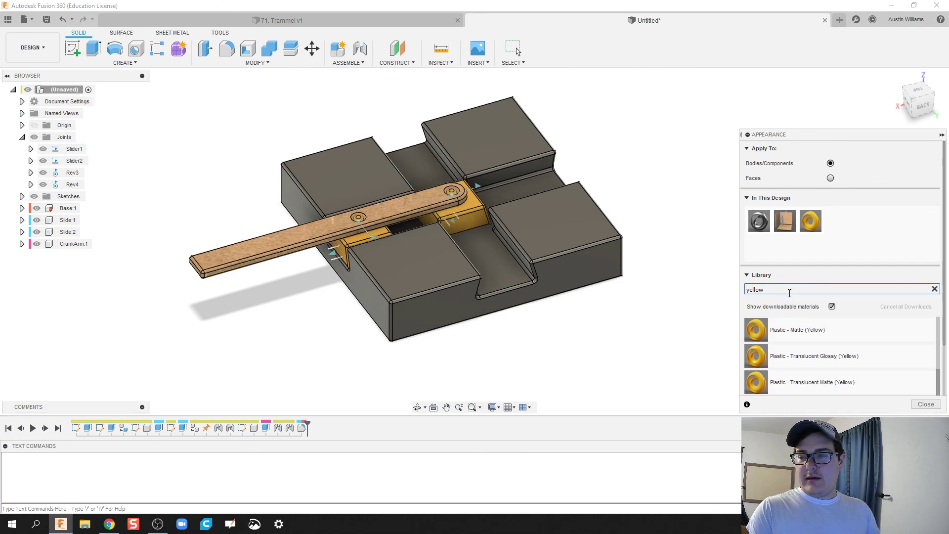
Search for 'cherry', apply the Cherry swatch to the base, and close Appearance
{"action": "left_click", "coordinate": [762, 291]}
{"action": "type", "text": "cherry"}
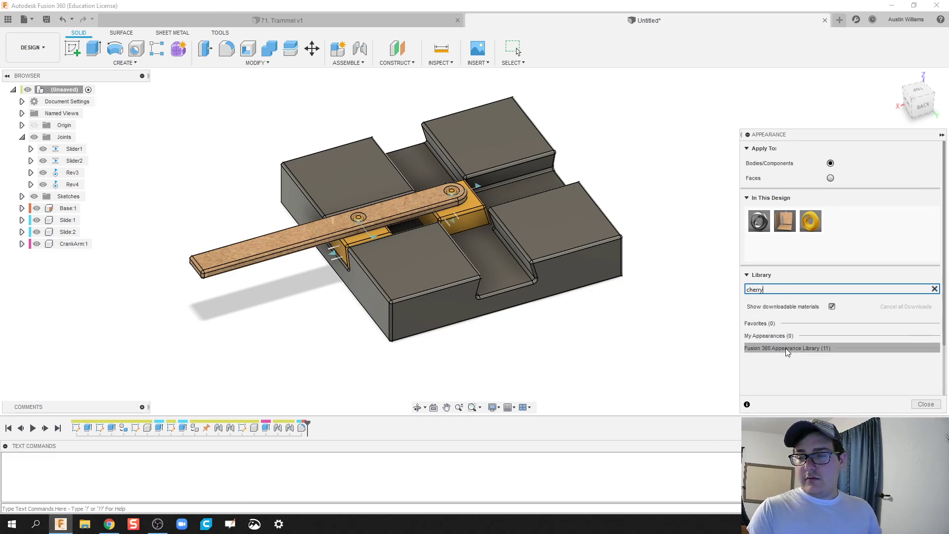
{"action": "scroll", "coordinate": [787, 352], "scroll_direction": "down", "scroll_amount": 1}
{"action": "left_click", "coordinate": [786, 292]}
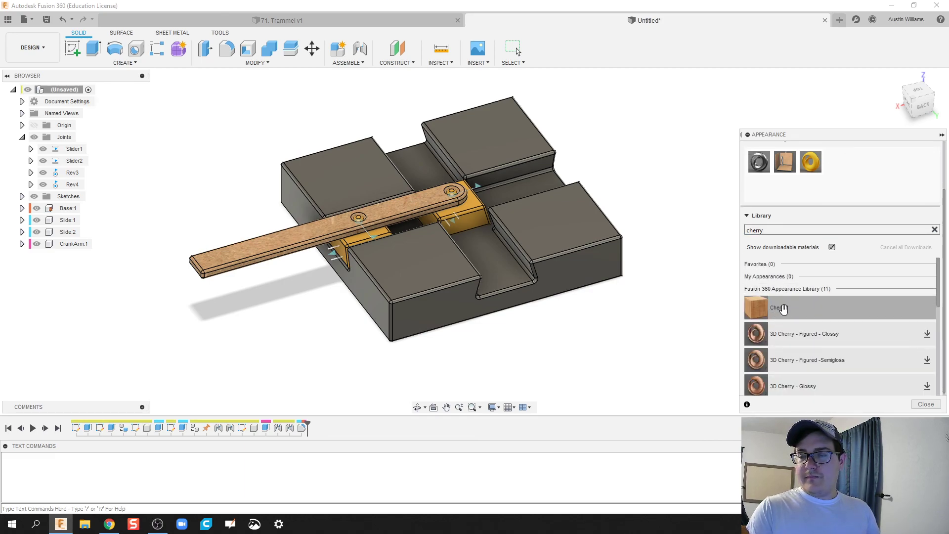
{"action": "left_click_drag", "start_coordinate": [773, 308], "coordinate": [522, 220]}
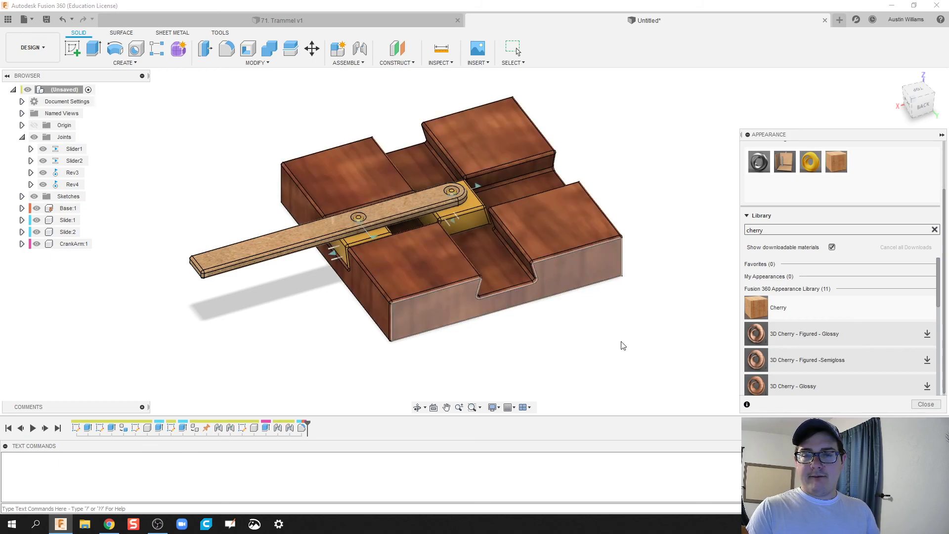
{"action": "left_click", "coordinate": [943, 136]}
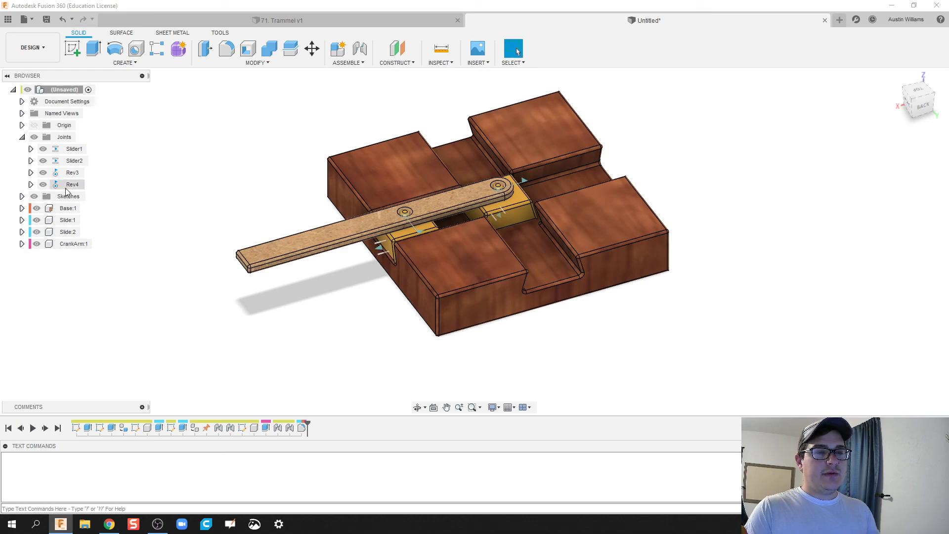
Play the Rev4 animation so the MDF arm drives the yellow slides
{"action": "right_click", "coordinate": [64, 188]}
{"action": "left_click", "coordinate": [94, 279]}
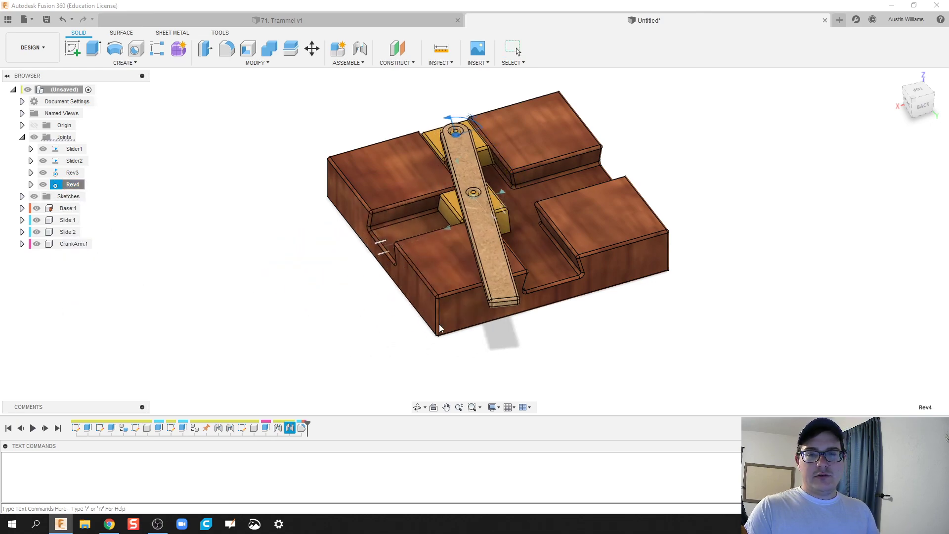